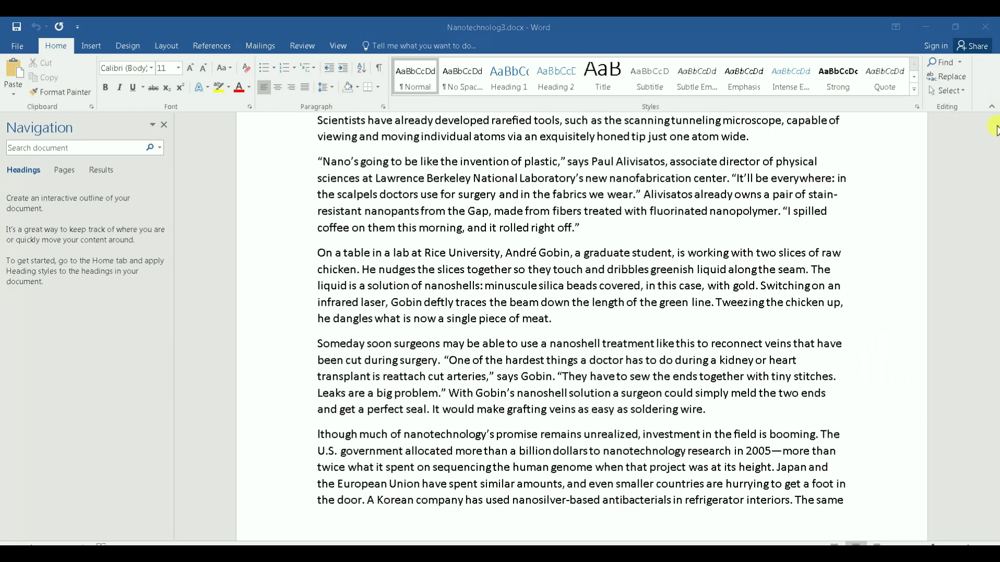
# - Scroll through the Nanotechnology document, then show watermark.pptx slide 2 with the twelve numbered page boxes
pyautogui.moveTo(995, 175); pyautogui.dragTo(995, 444)
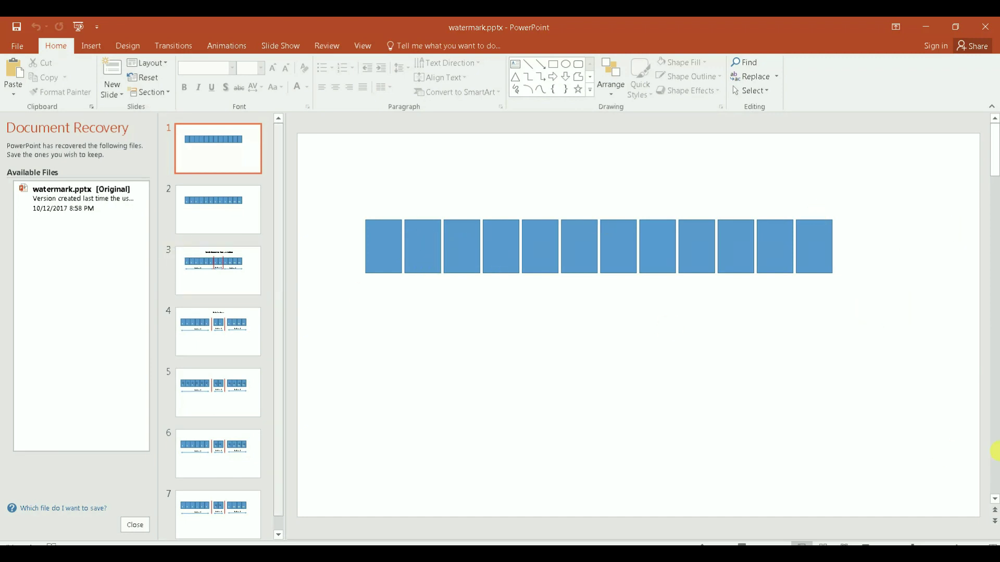
pyautogui.click(994, 450)
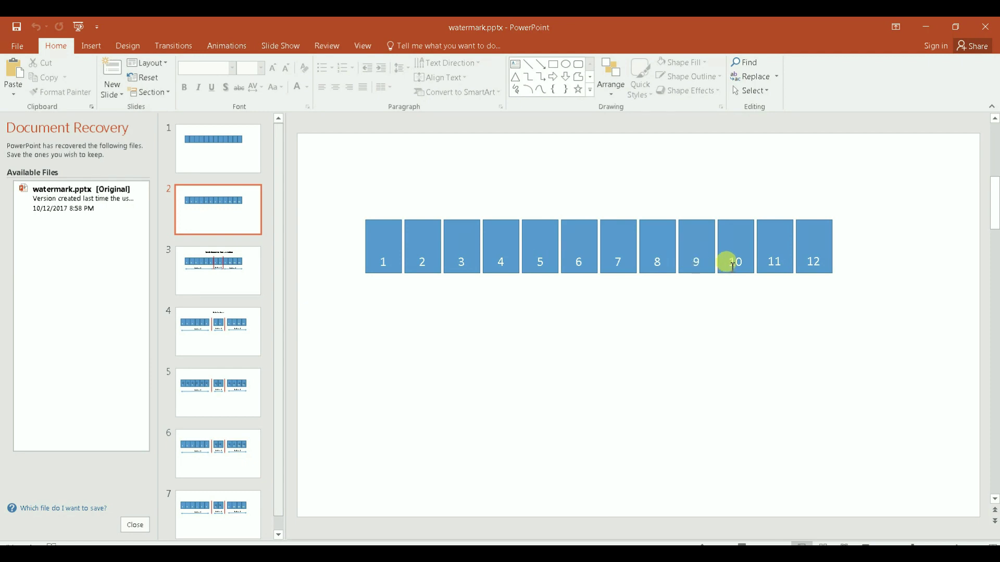
# - Step through slides 3, 4 and 5: three sections, Unlink sections, and stars on every page
pyautogui.click(995, 446)
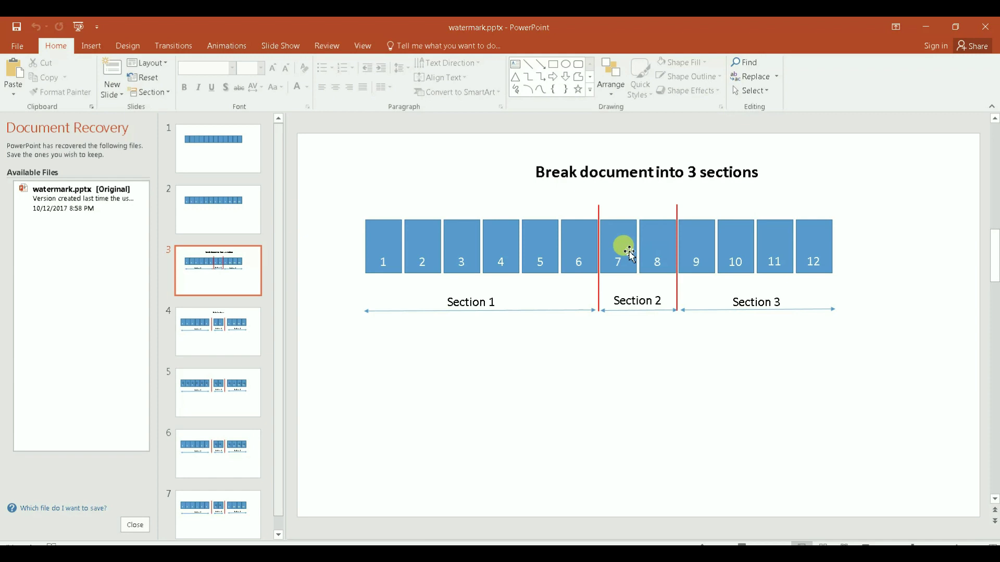
pyautogui.click(995, 484)
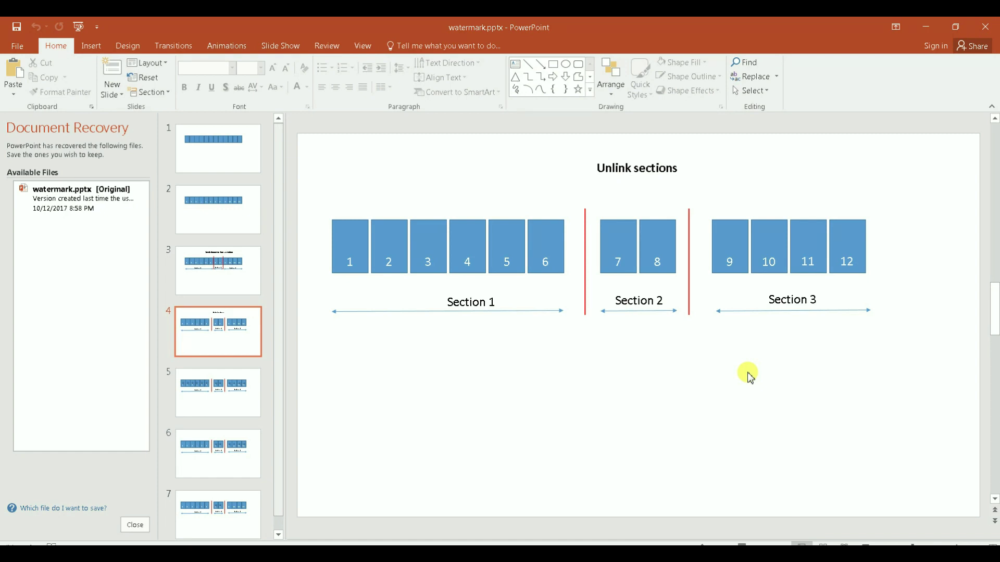
pyautogui.click(994, 472)
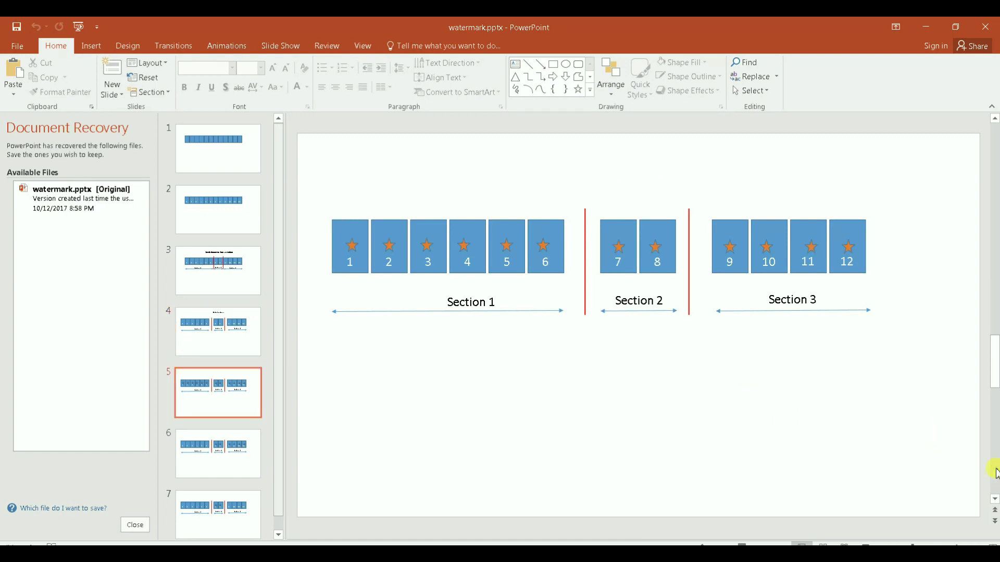
# - Step through slides 4–7 to the section-2-only stars slide, then switch back to Nanotechnolog3.docx
pyautogui.click(993, 219)
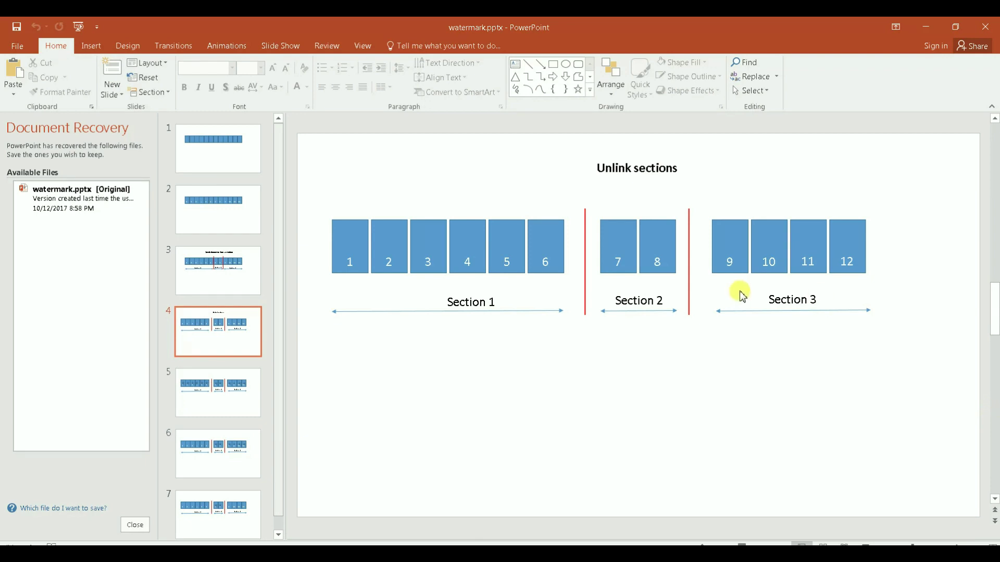
pyautogui.click(995, 419)
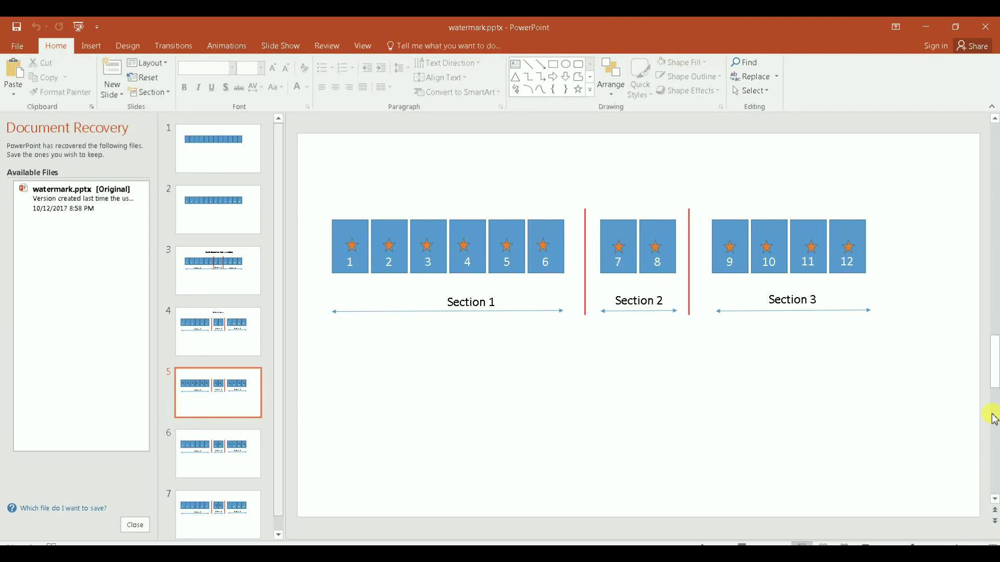
pyautogui.click(995, 452)
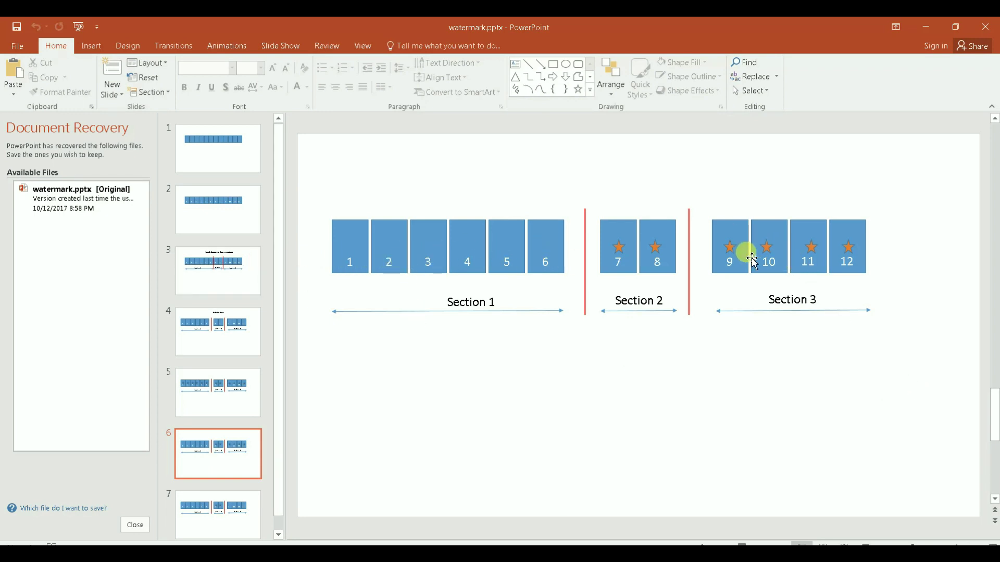
pyautogui.click(994, 489)
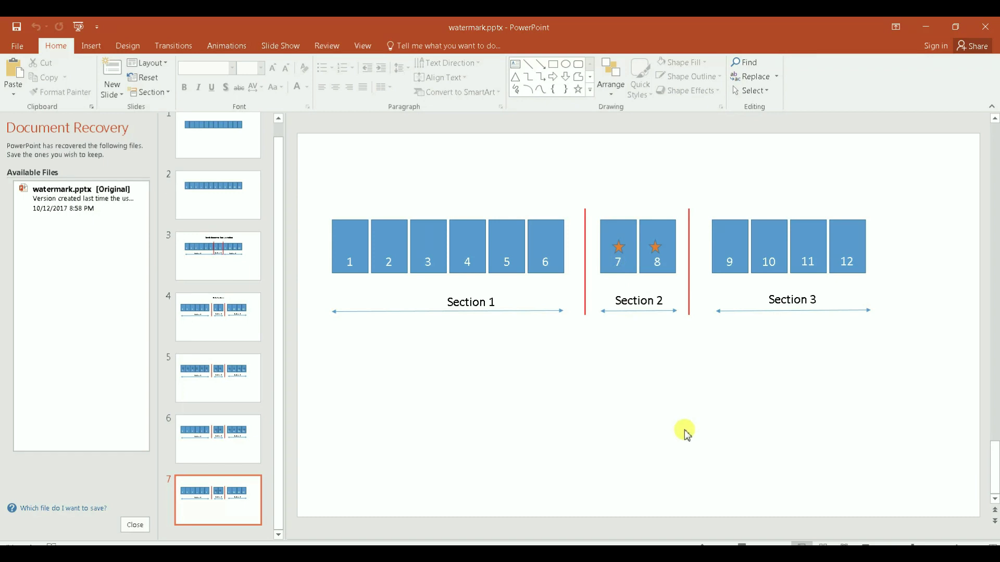
pyautogui.moveTo(313, 535)
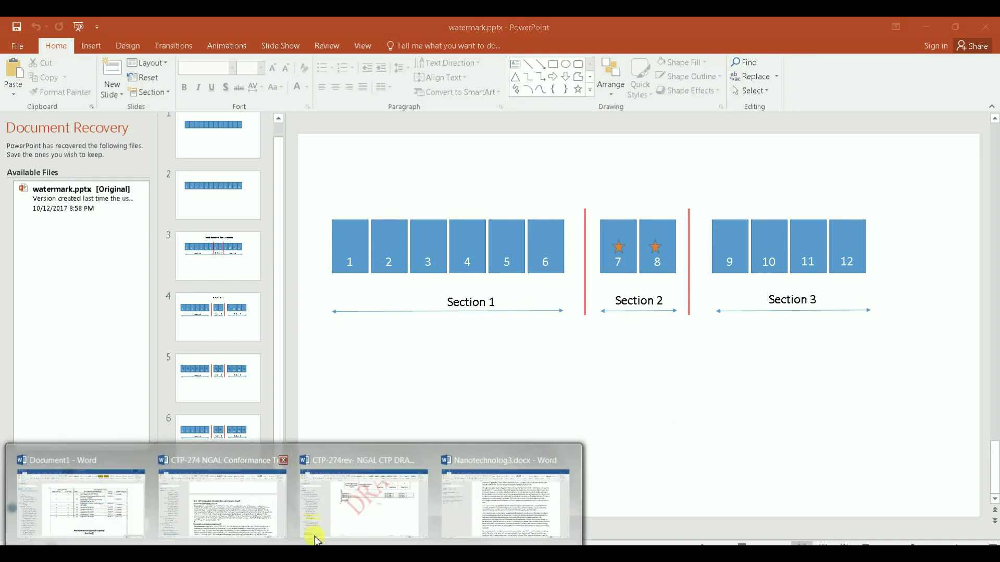
pyautogui.click(457, 530)
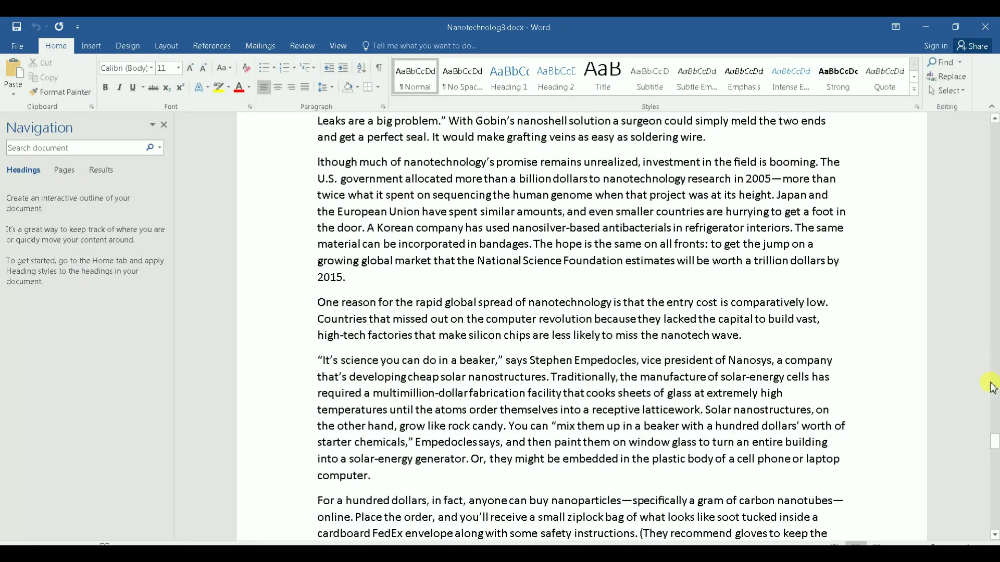
# - Insert a centred Plain Number 2 page number at the bottom of the pages
pyautogui.moveTo(996, 443); pyautogui.dragTo(995, 170)
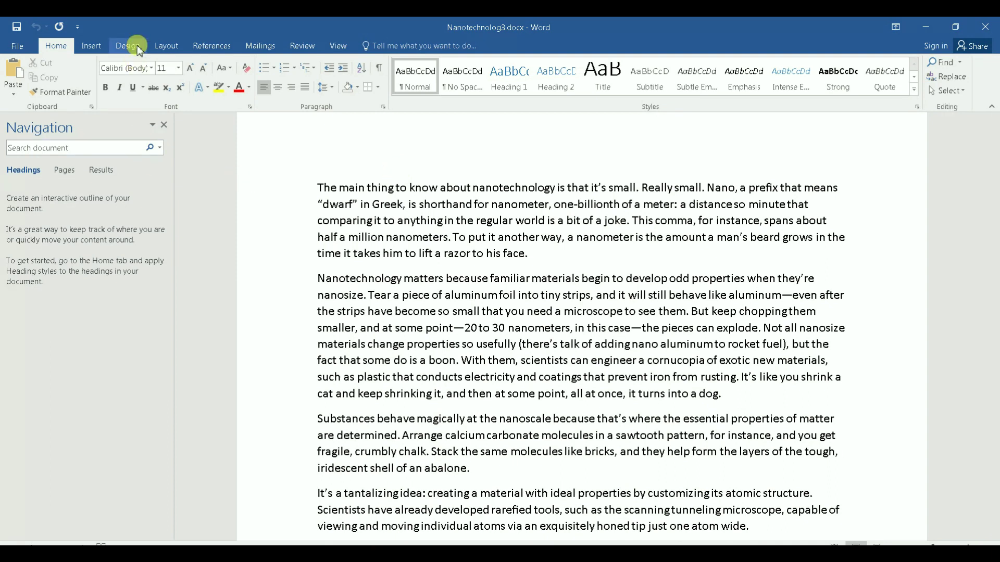
pyautogui.click(91, 46)
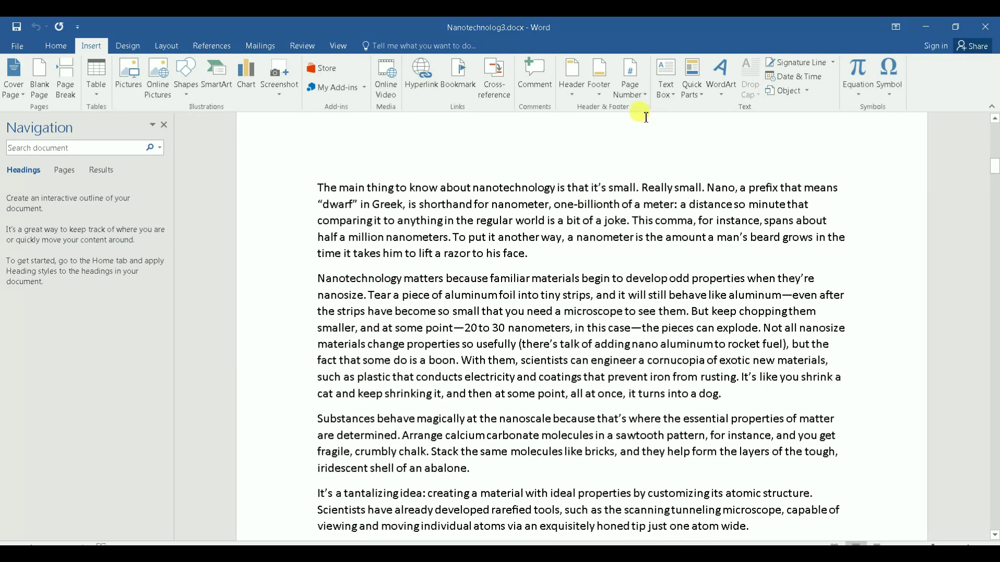
pyautogui.click(640, 95)
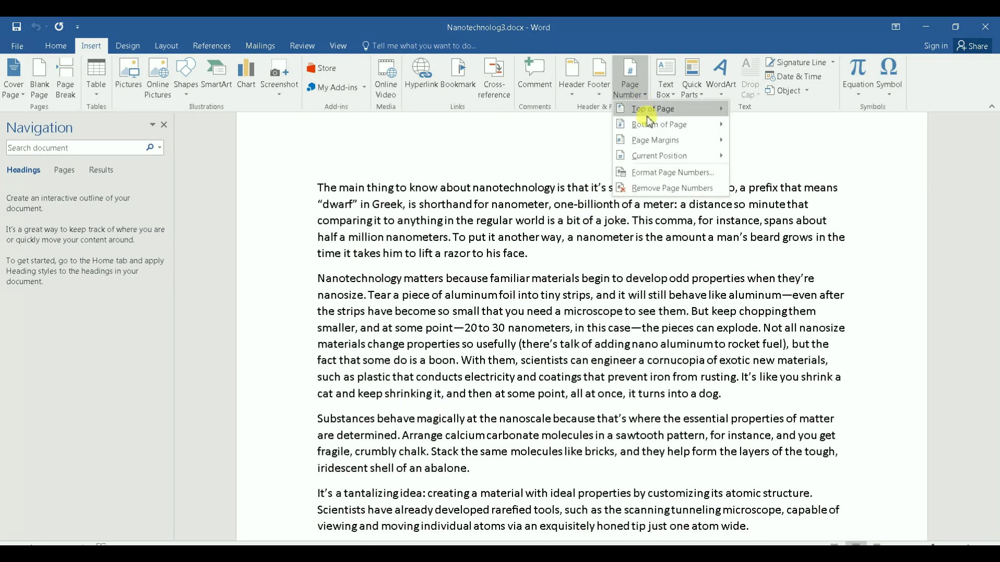
pyautogui.click(650, 123)
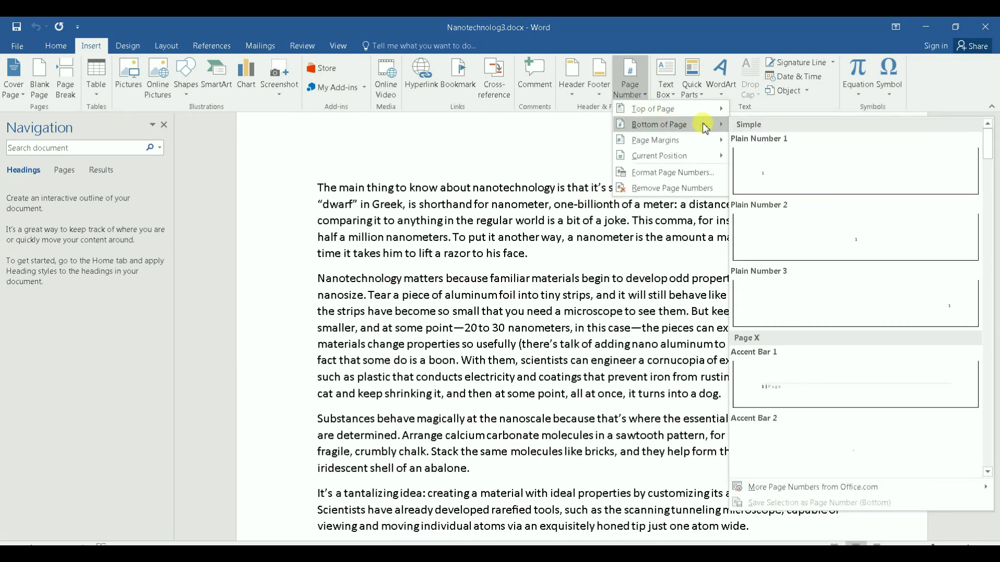
pyautogui.click(795, 216)
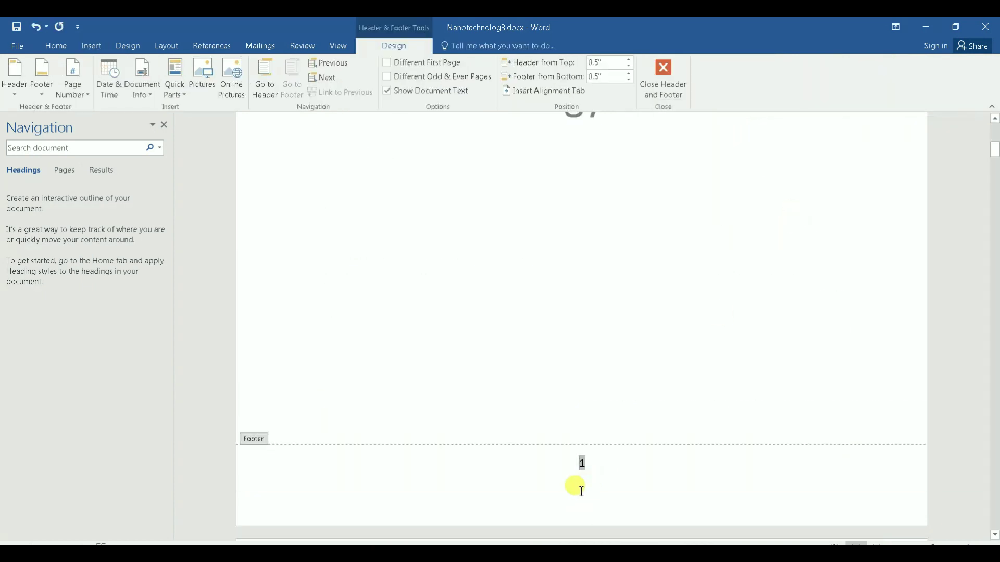
pyautogui.click(90, 46)
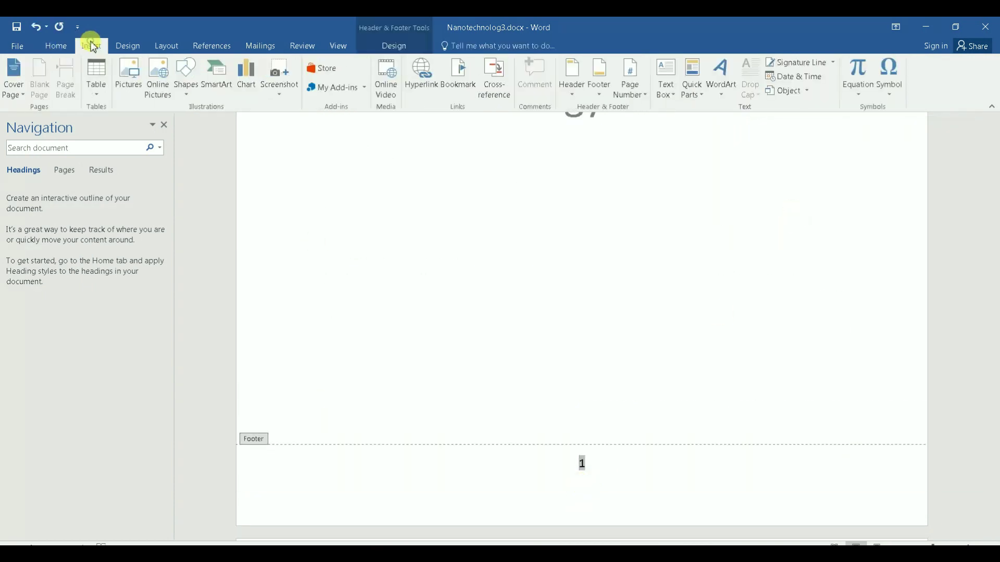
# - Enlarge the footer page number to 20 pt and close the footer to return to the body
pyautogui.click(66, 46)
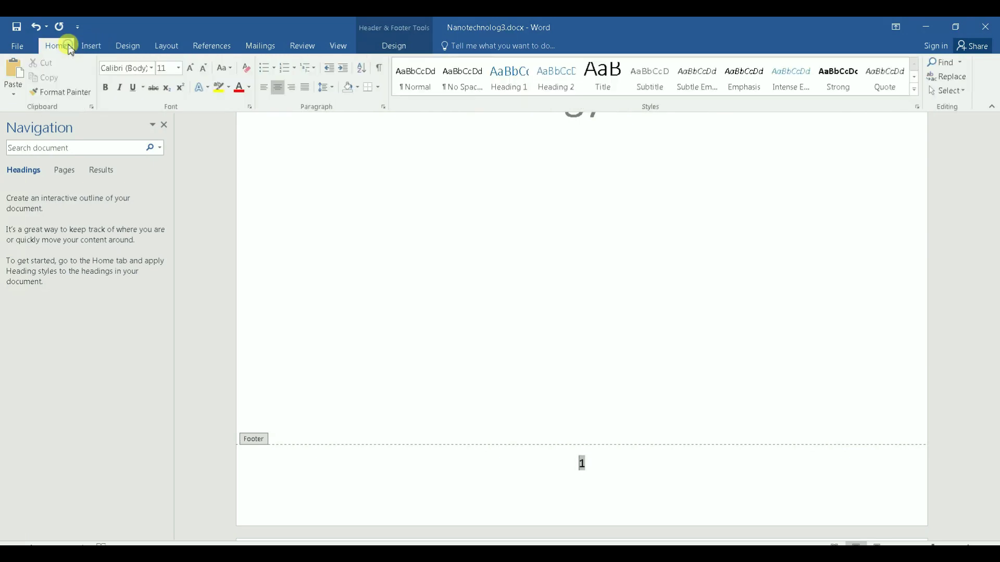
pyautogui.moveTo(591, 458); pyautogui.dragTo(569, 461)
pyautogui.click(165, 67)
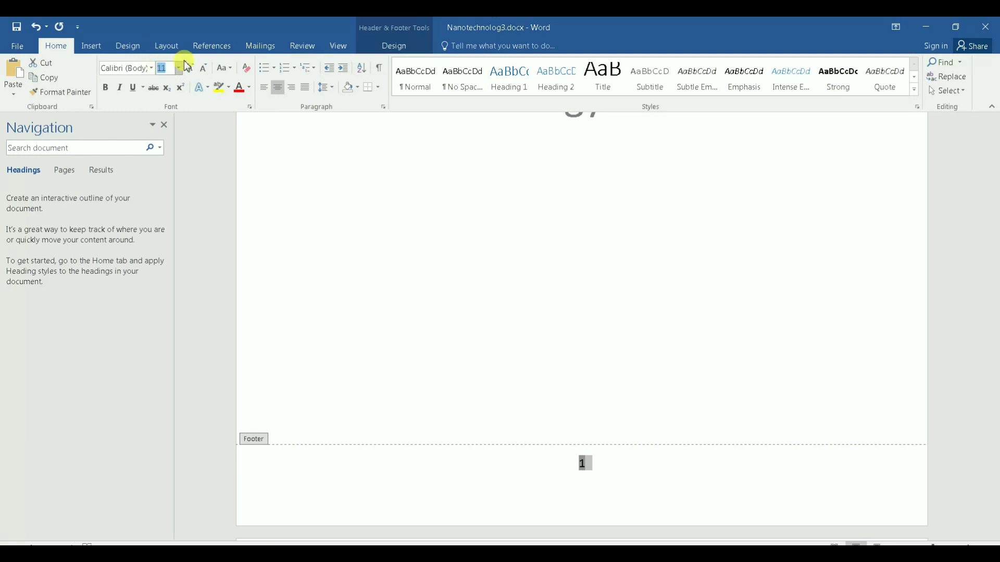
pyautogui.write('20')
pyautogui.press('Return')
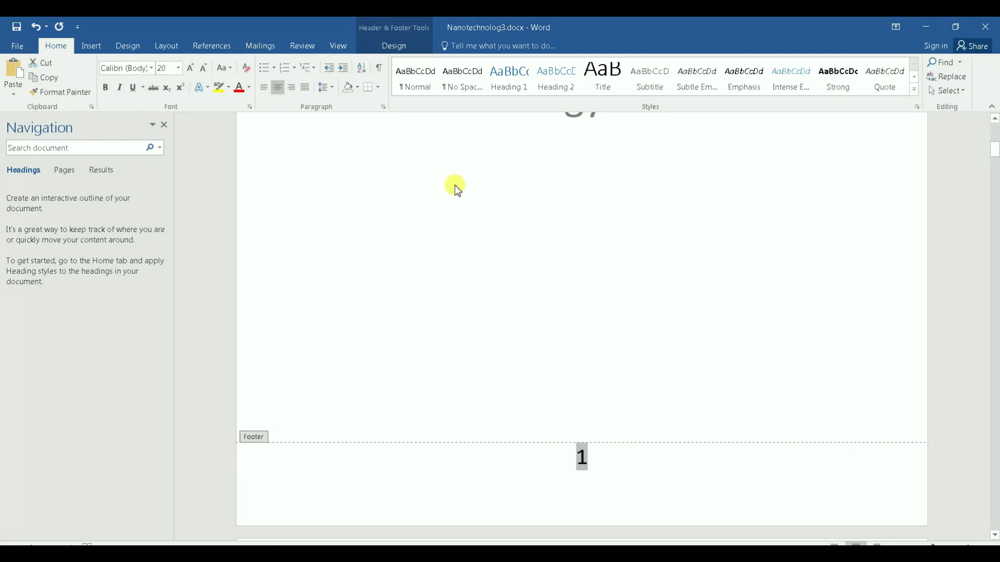
pyautogui.doubleClick(455, 186)
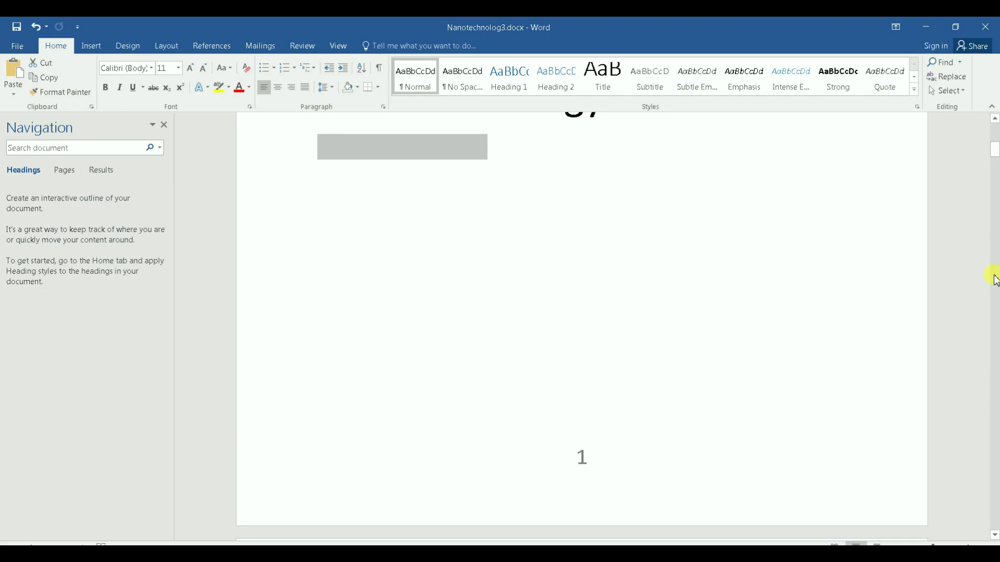
pyautogui.moveTo(995, 159); pyautogui.dragTo(992, 333)
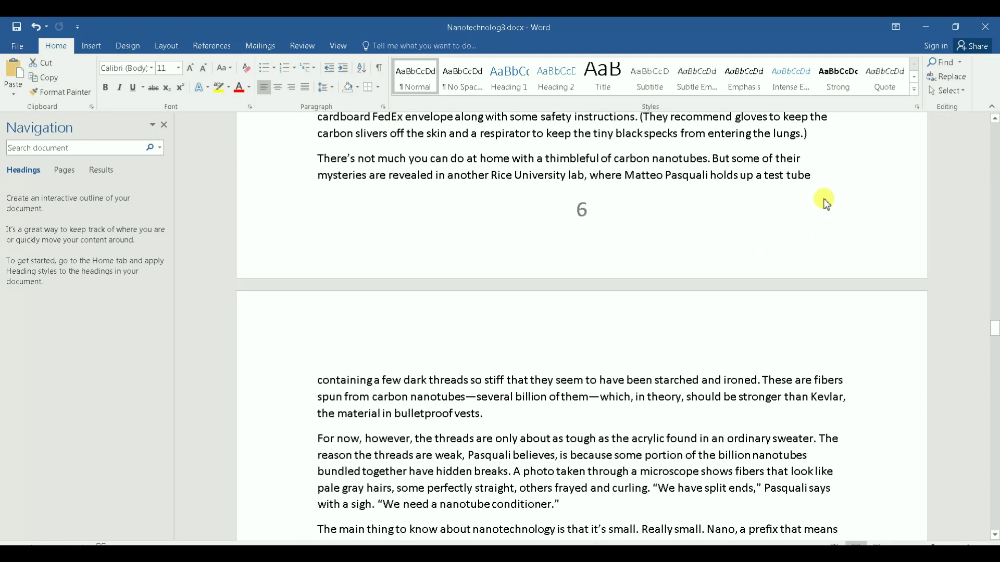
# - Insert a Next Page section break right after the word 'tube'
pyautogui.click(820, 179)
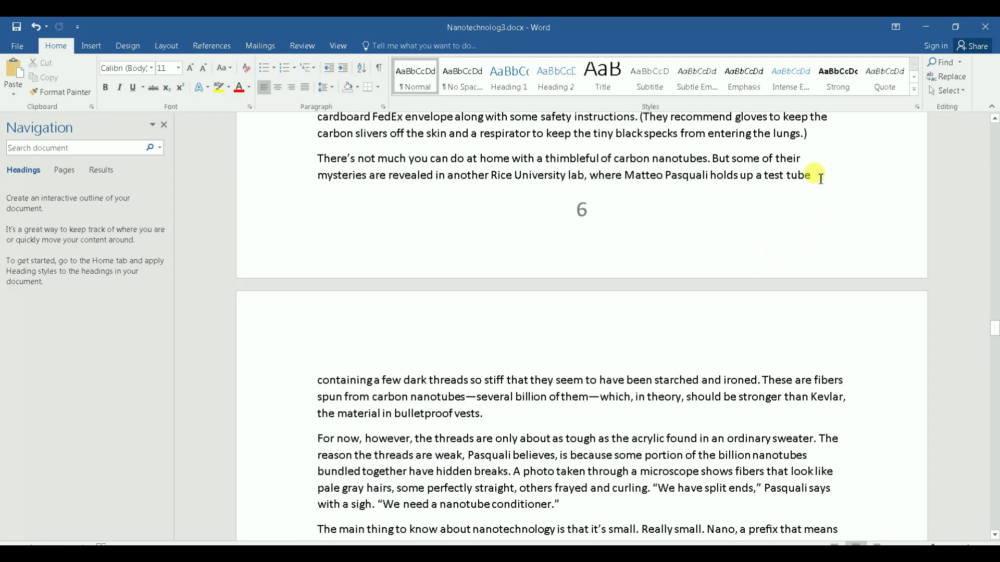
pyautogui.click(167, 46)
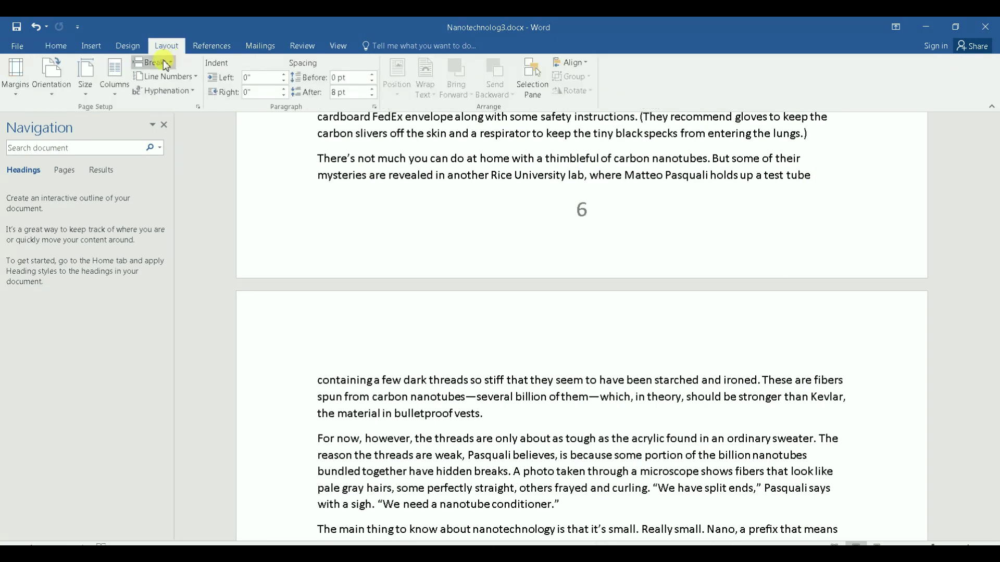
pyautogui.click(163, 62)
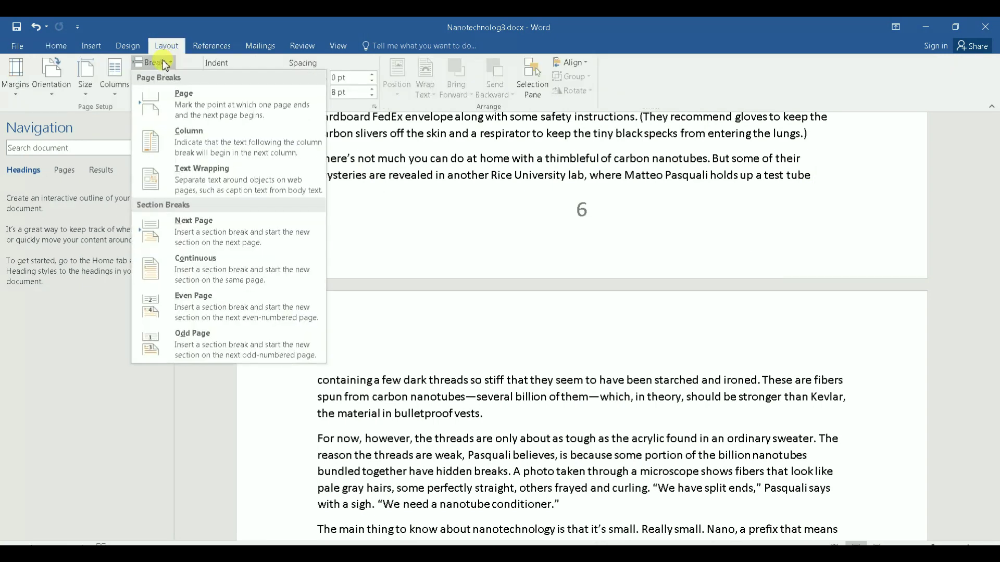
pyautogui.click(198, 239)
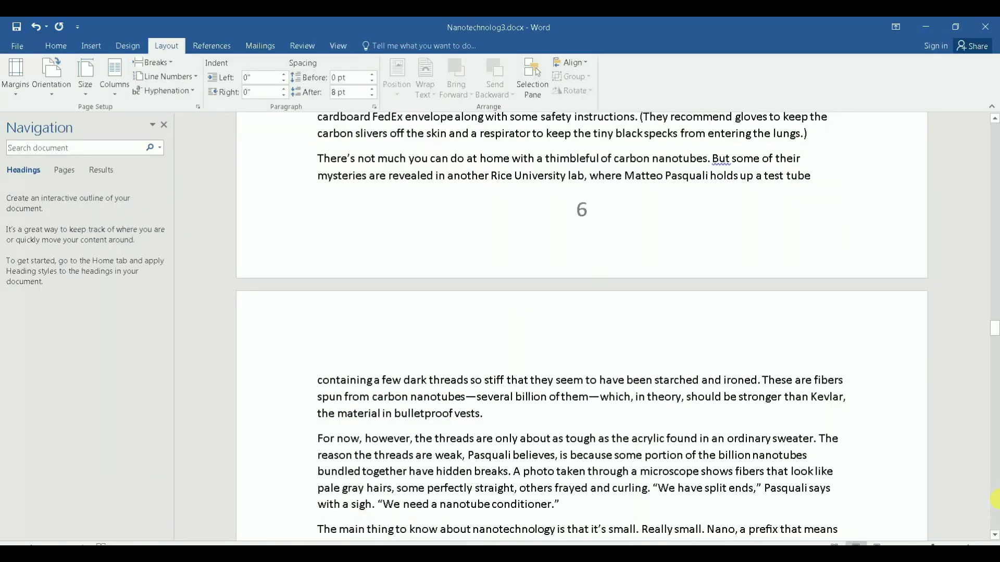
# - Insert a Next Page section break after 'buckyball.' and delete the empty line atop the new page
pyautogui.scroll(-5, 995, 499)
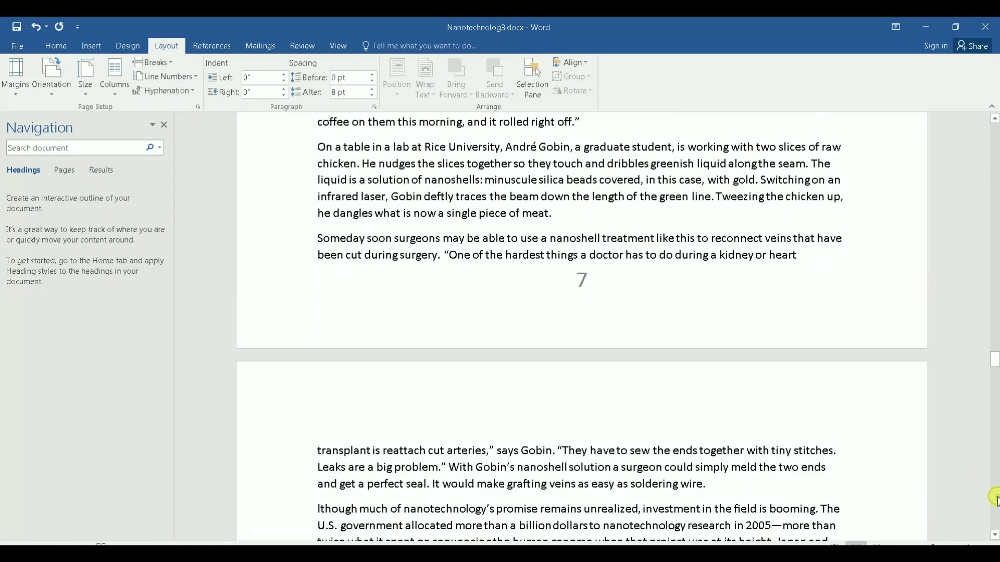
pyautogui.click(672, 301)
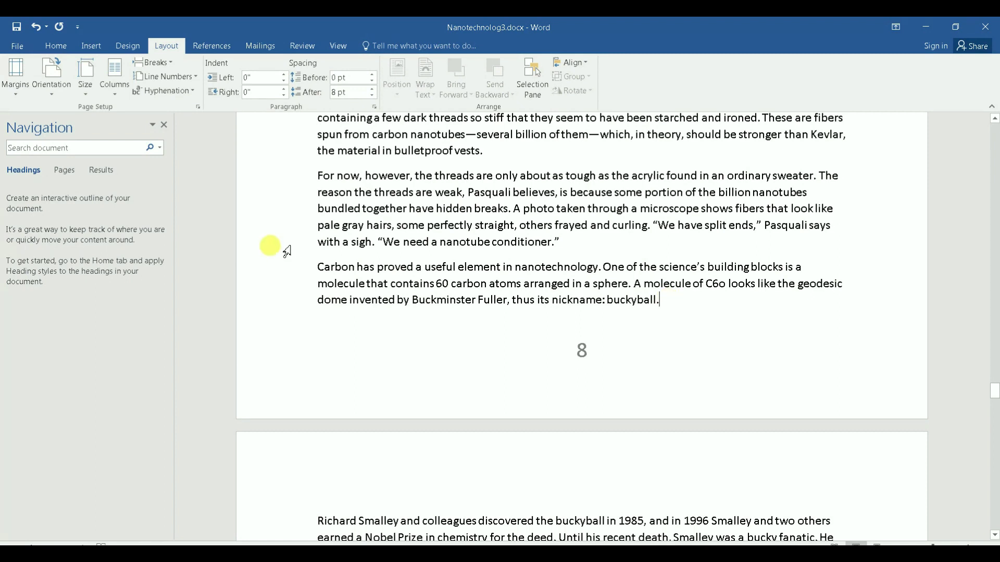
pyautogui.click(163, 63)
pyautogui.click(195, 234)
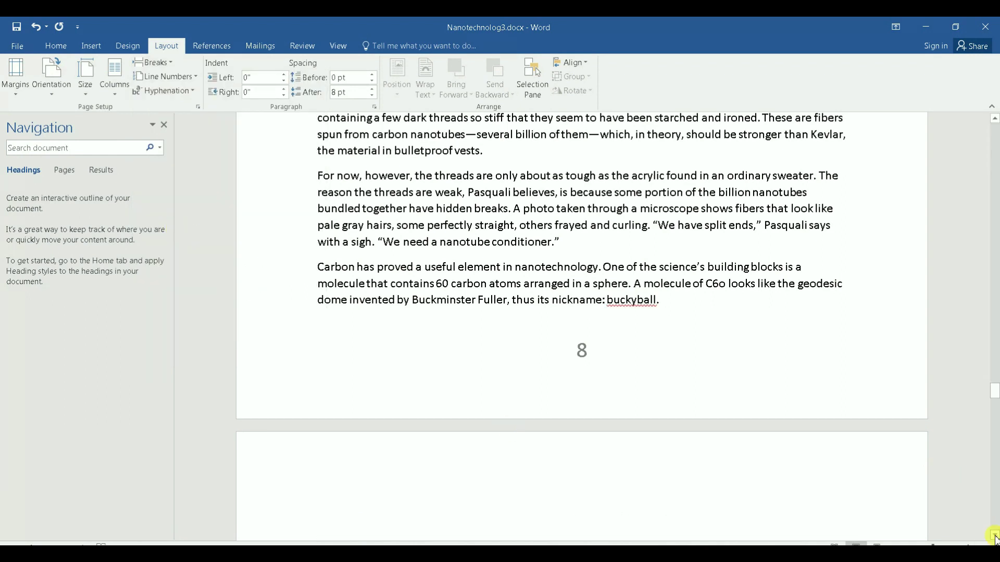
pyautogui.scroll(-1, 729, 487)
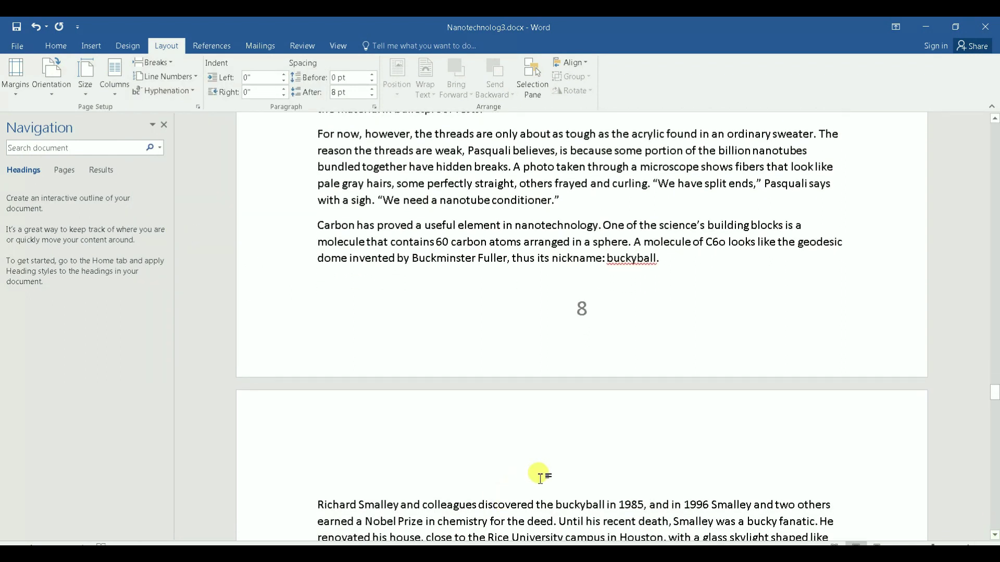
pyautogui.press('Delete')
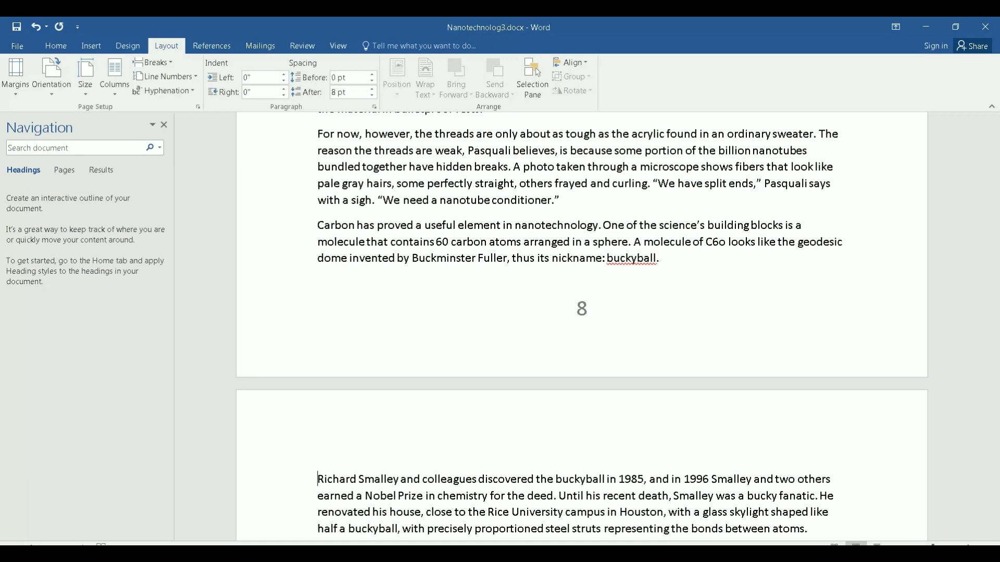
pyautogui.moveTo(995, 390); pyautogui.dragTo(995, 331)
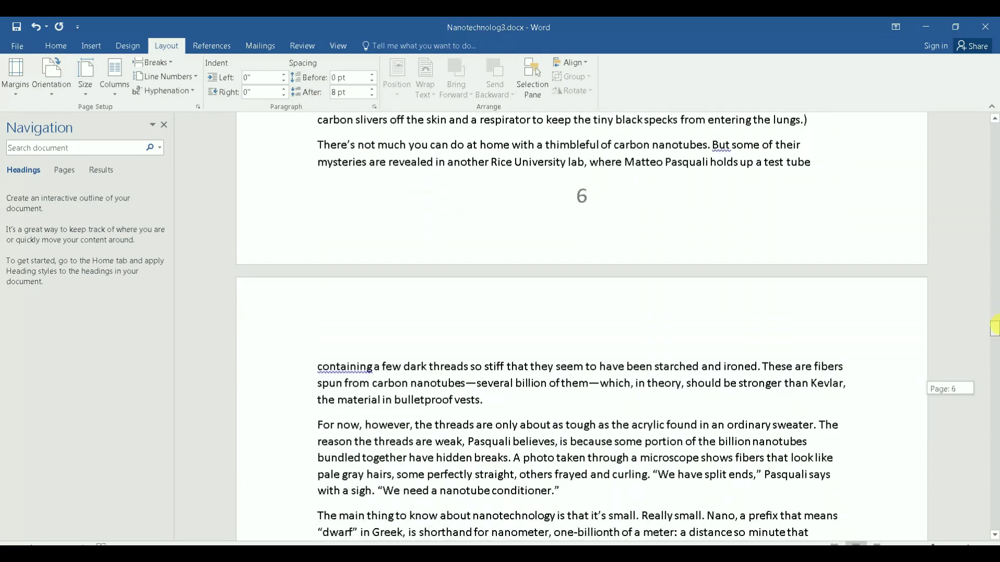
# - Turn off Link to Previous for the section 2 header and the page 7 footer
pyautogui.doubleClick(338, 331)
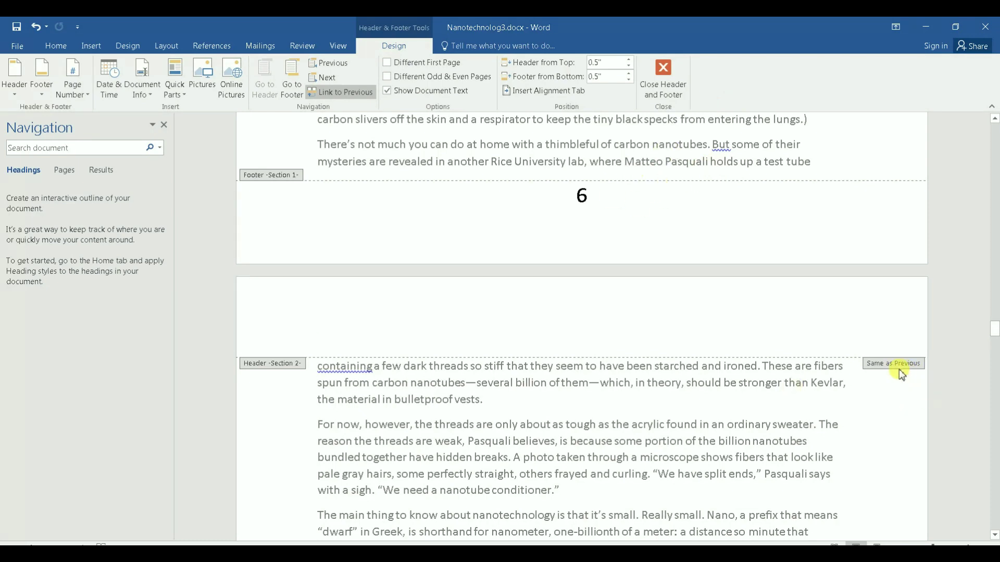
pyautogui.click(334, 92)
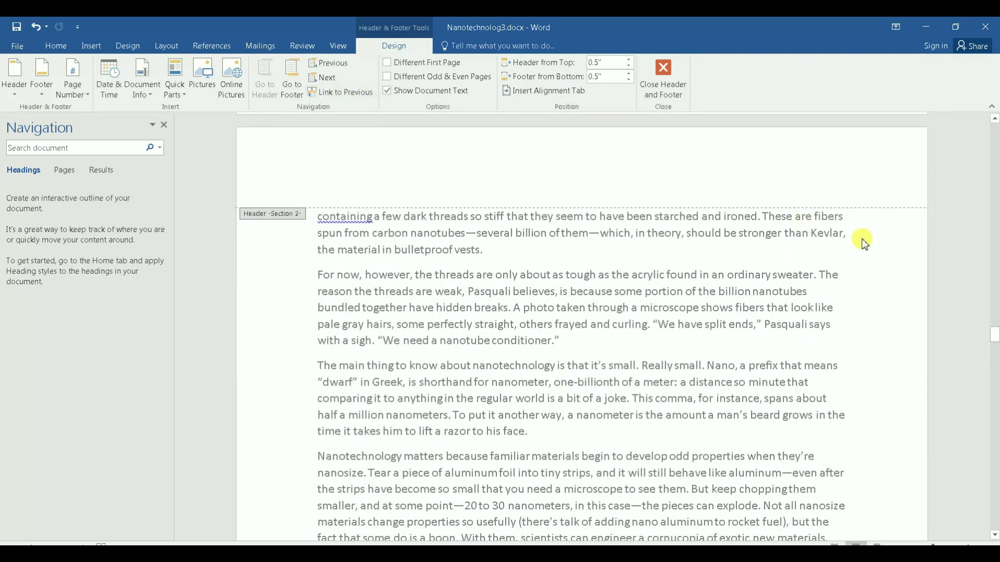
pyautogui.moveTo(995, 331); pyautogui.dragTo(995, 358)
pyautogui.click(690, 372)
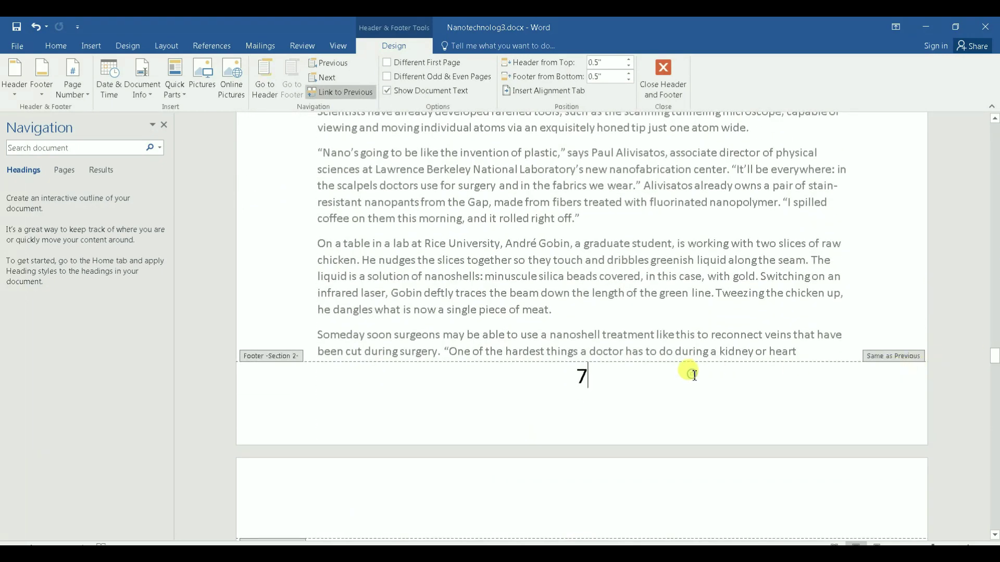
pyautogui.click(348, 94)
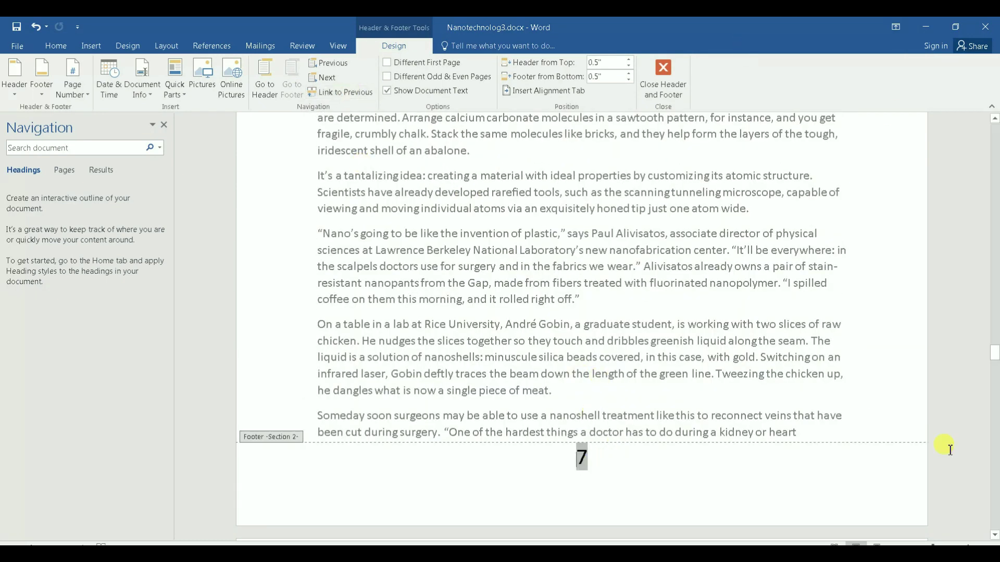
pyautogui.moveTo(993, 352); pyautogui.dragTo(985, 404)
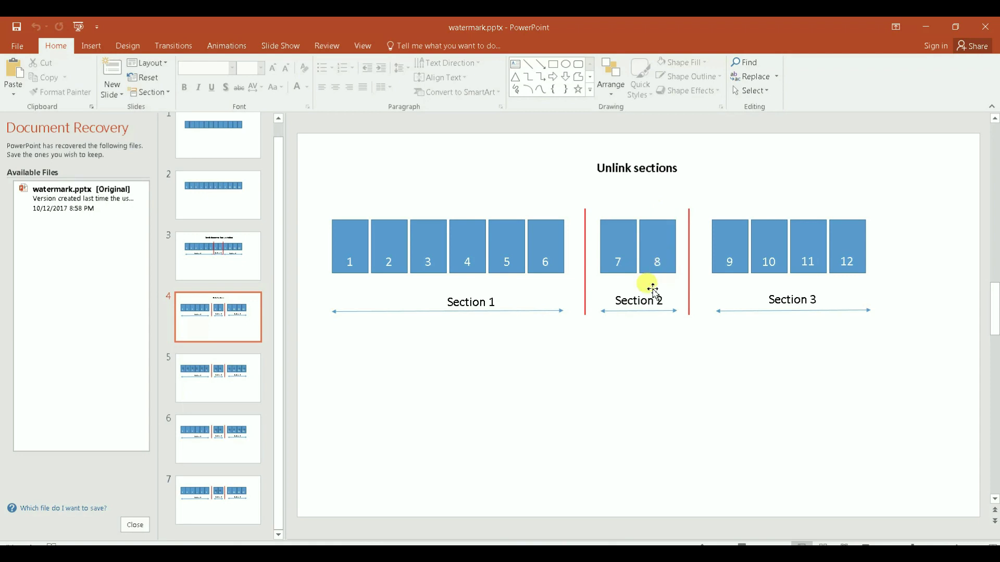
# - Minimize PowerPoint to bring the Word document back to the front
pyautogui.click(926, 27)
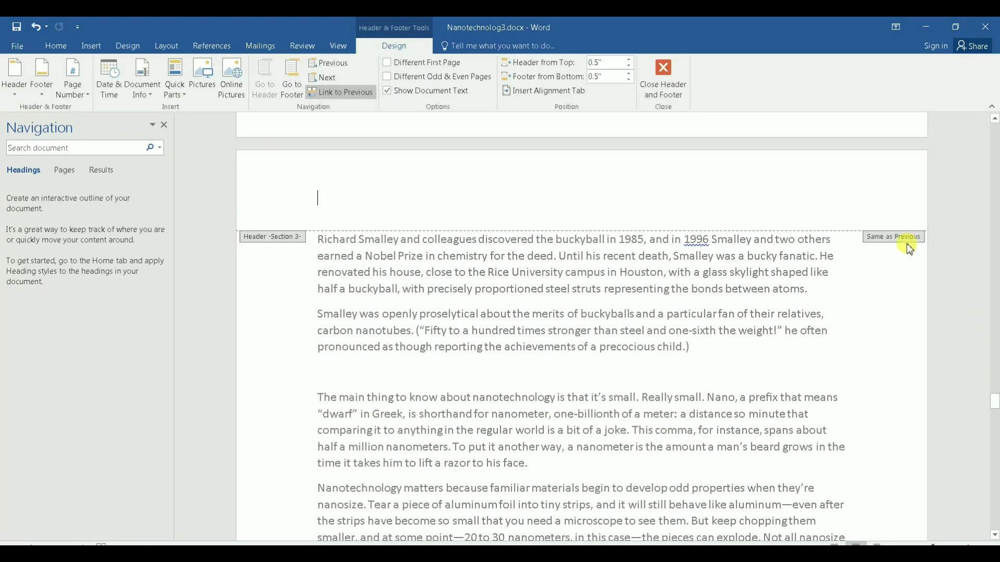
# - Turn off Link to Previous for the section 3 header and page 9 footer, then close header editing
pyautogui.click(361, 93)
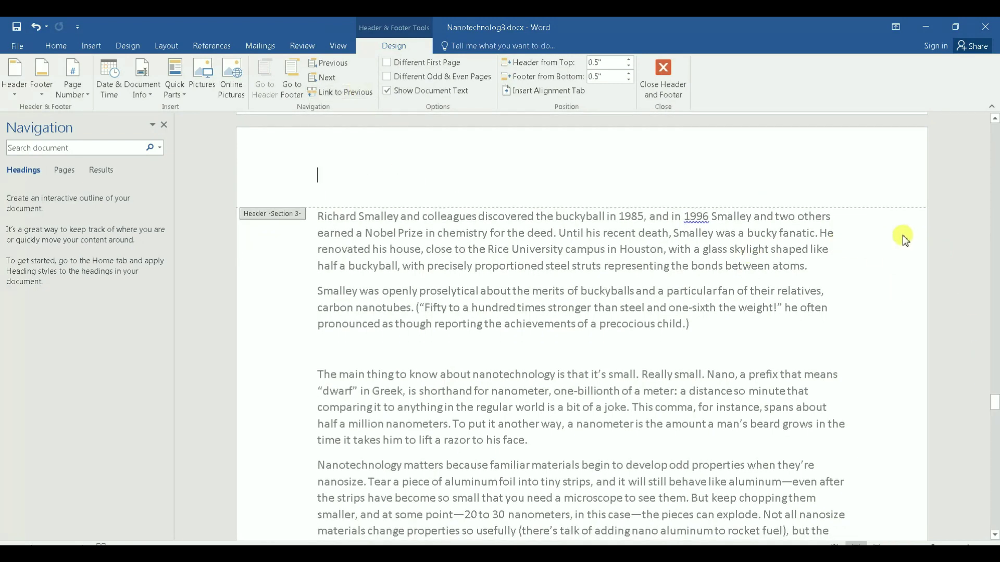
pyautogui.moveTo(995, 406); pyautogui.dragTo(994, 432)
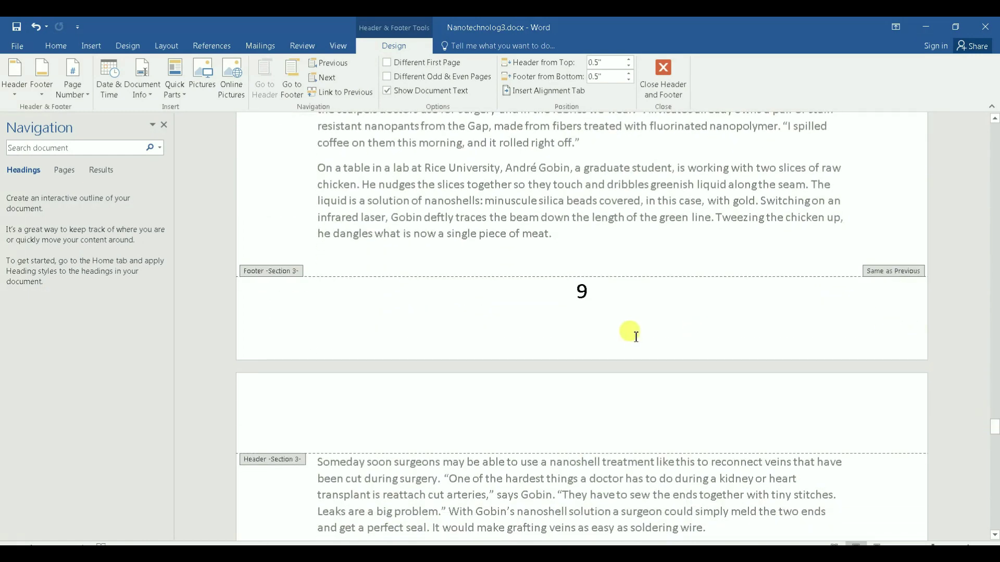
pyautogui.click(617, 305)
pyautogui.click(346, 95)
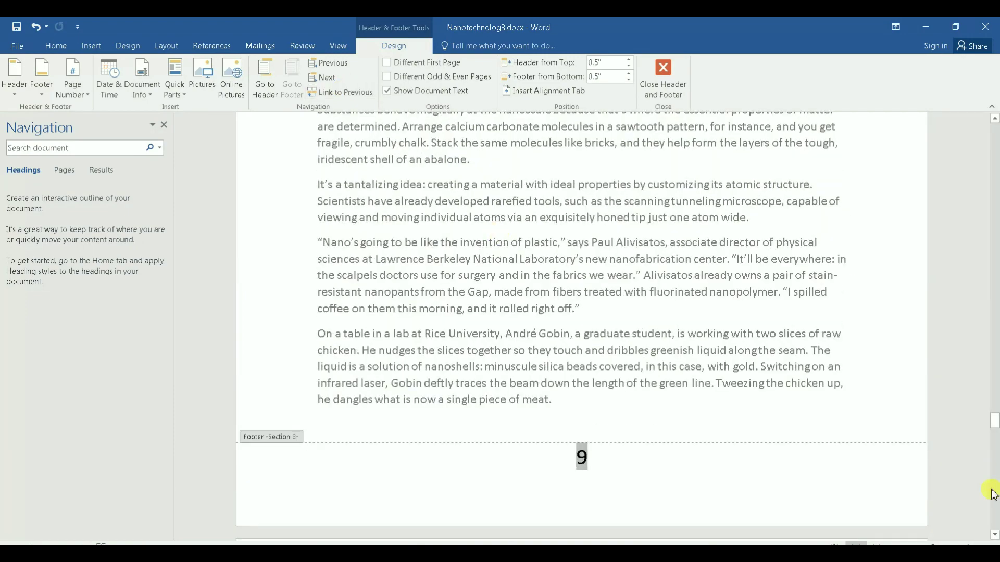
pyautogui.moveTo(995, 430)
pyautogui.mouseDown()
pyautogui.moveTo(991, 470)
pyautogui.moveTo(994, 441)
pyautogui.mouseUp()
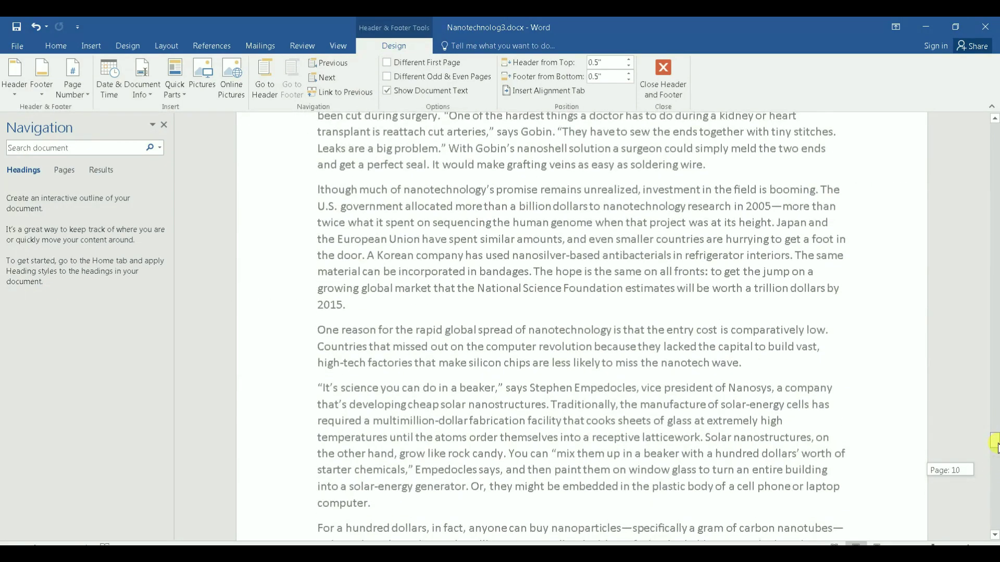
pyautogui.doubleClick(689, 357)
pyautogui.moveTo(995, 440); pyautogui.dragTo(994, 121)
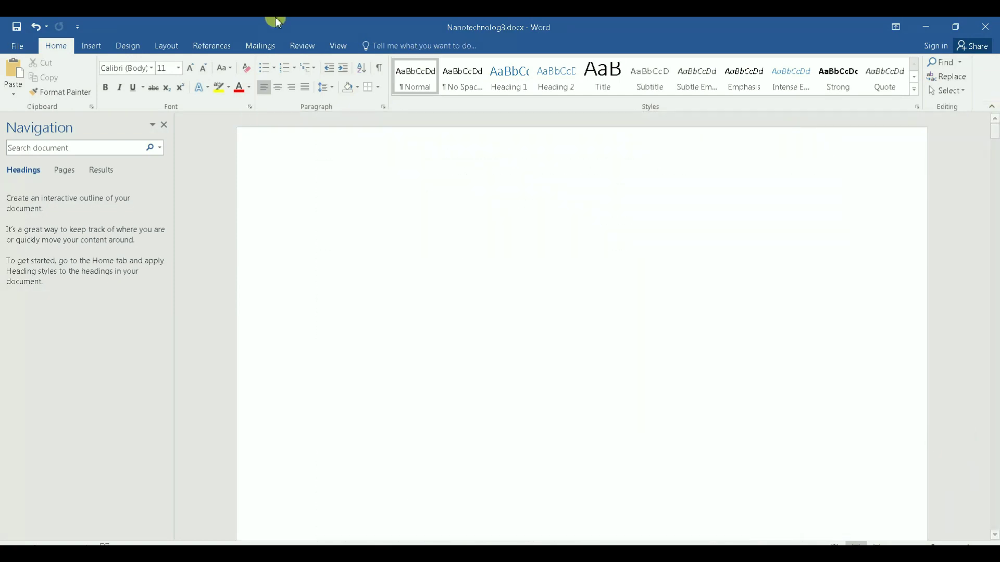
# - In Custom Watermark, choose Picture watermark and select STAR1.jpg from the local pictures
pyautogui.click(130, 47)
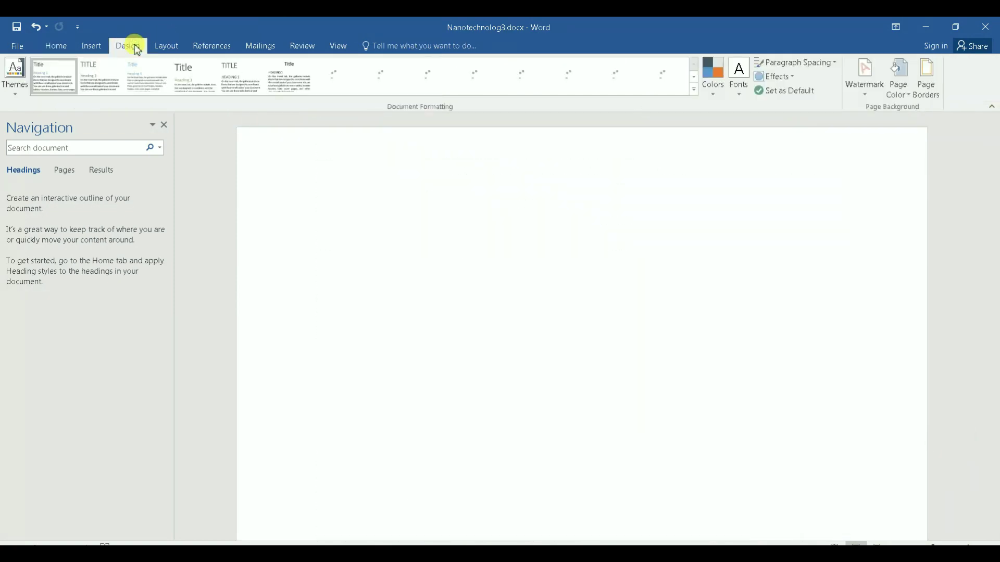
pyautogui.click(876, 99)
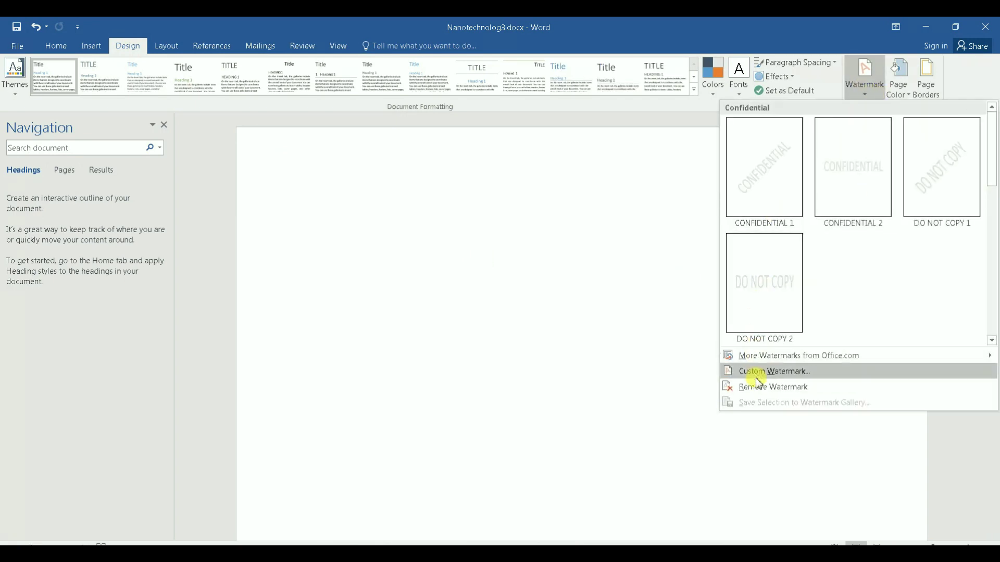
pyautogui.click(771, 372)
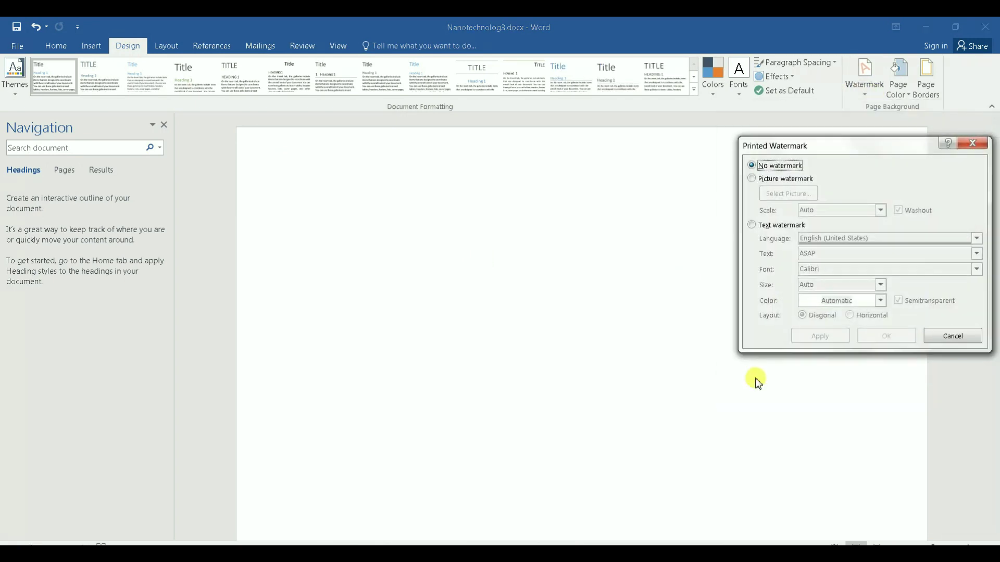
pyautogui.click(753, 179)
pyautogui.click(802, 195)
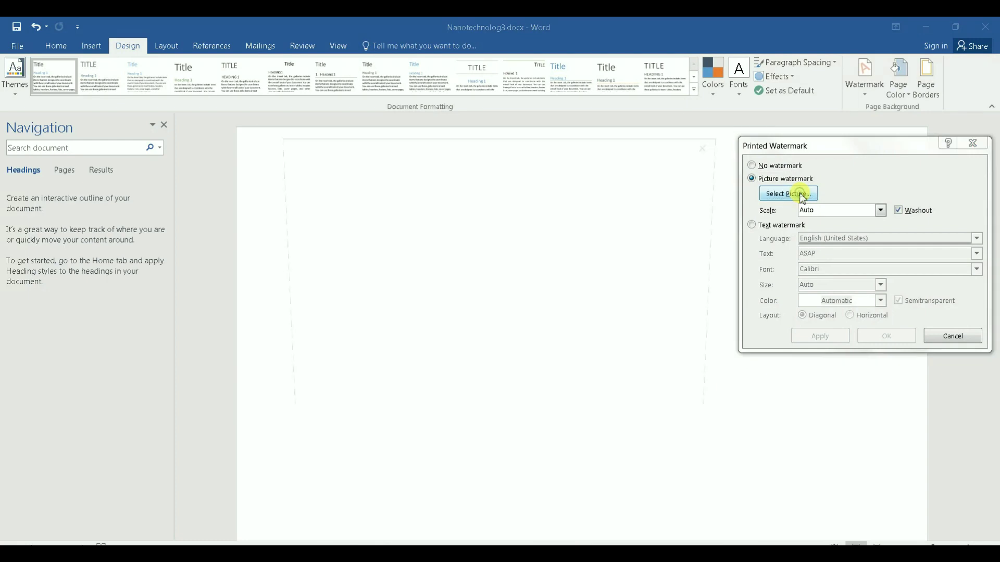
pyautogui.click(630, 408)
pyautogui.moveTo(993, 289); pyautogui.dragTo(984, 372)
pyautogui.click(709, 315)
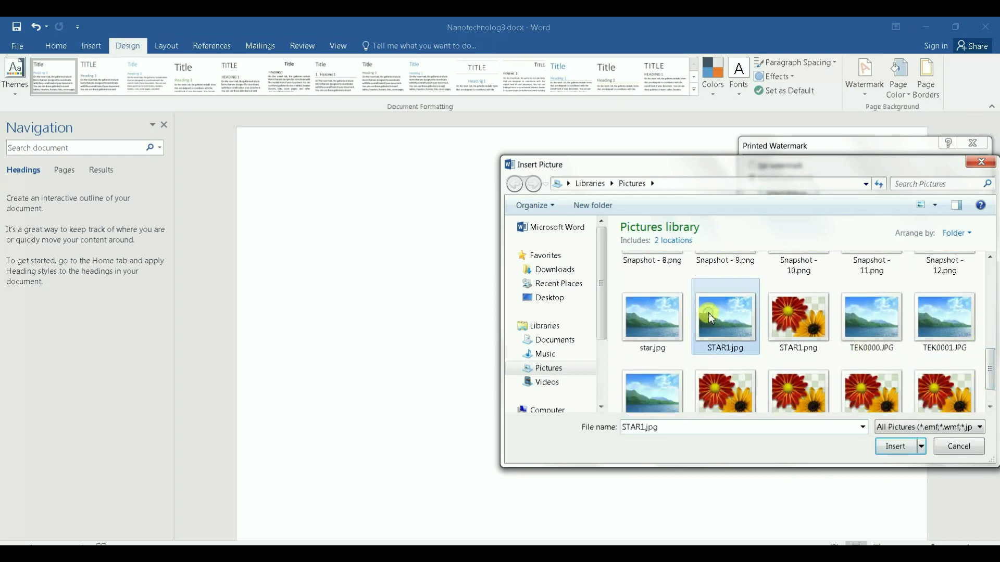
pyautogui.click(893, 448)
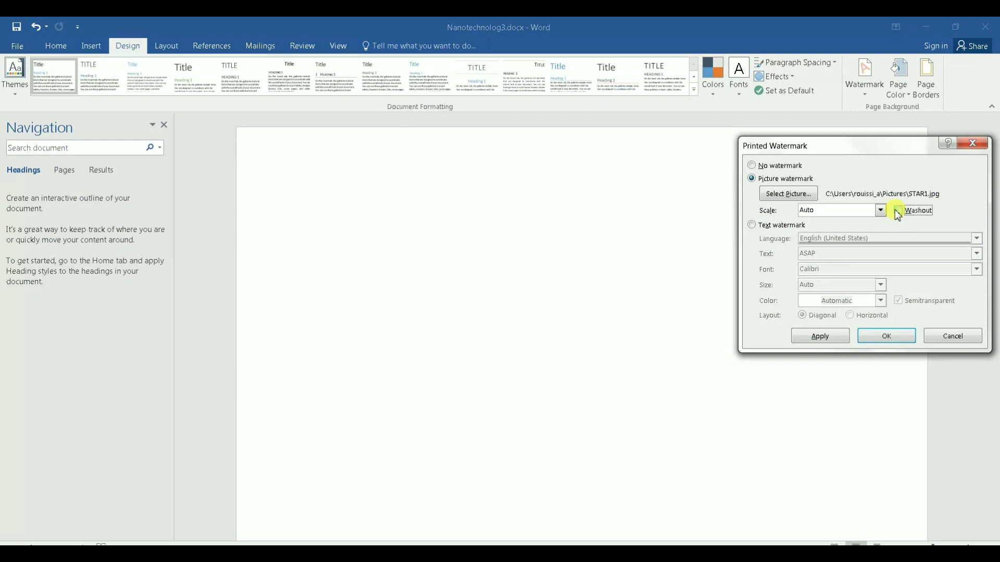
# - Apply the STAR1.jpg watermark, close the dialog, and zoom out to view the pages
pyautogui.click(820, 337)
pyautogui.click(951, 336)
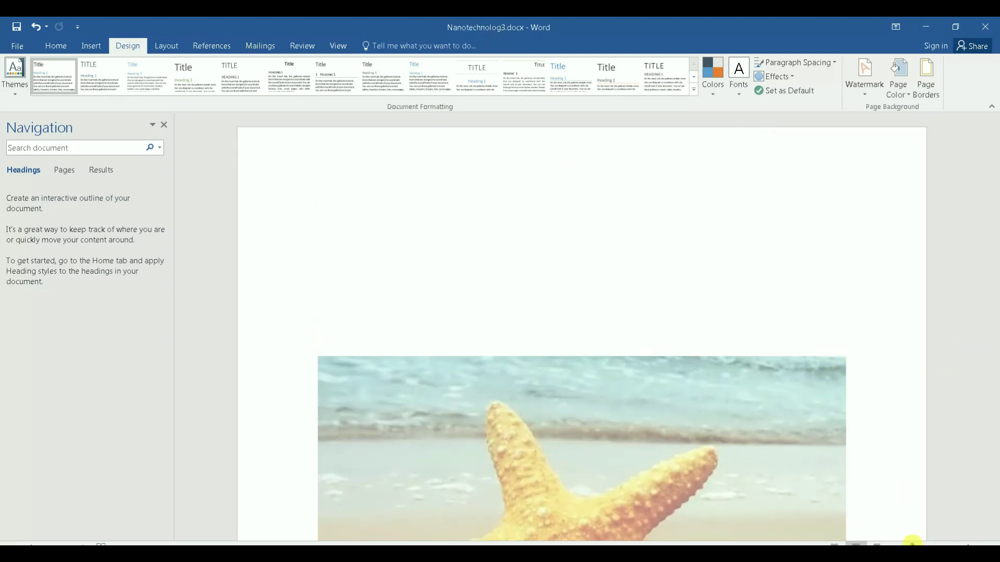
pyautogui.click(912, 544)
pyautogui.moveTo(995, 140); pyautogui.dragTo(976, 511)
pyautogui.moveTo(981, 360); pyautogui.dragTo(984, 128)
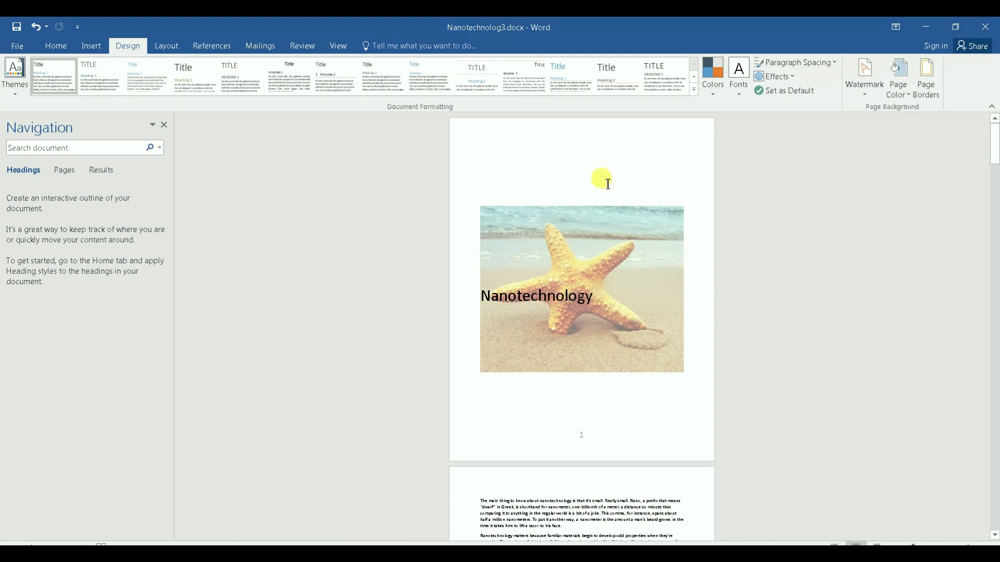
# - Delete the starfish picture from the section 1 header on page 1
pyautogui.doubleClick(514, 135)
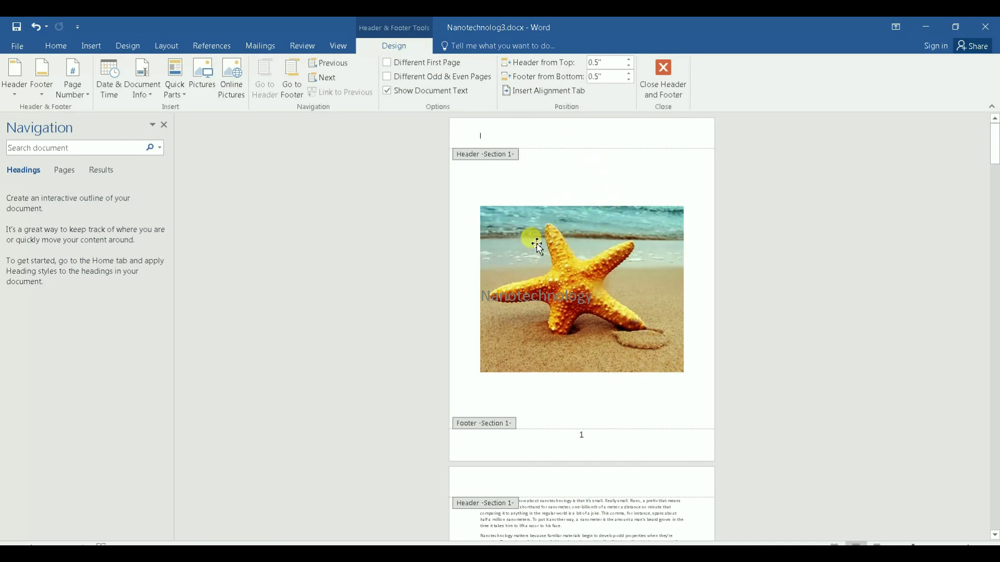
pyautogui.click(628, 220)
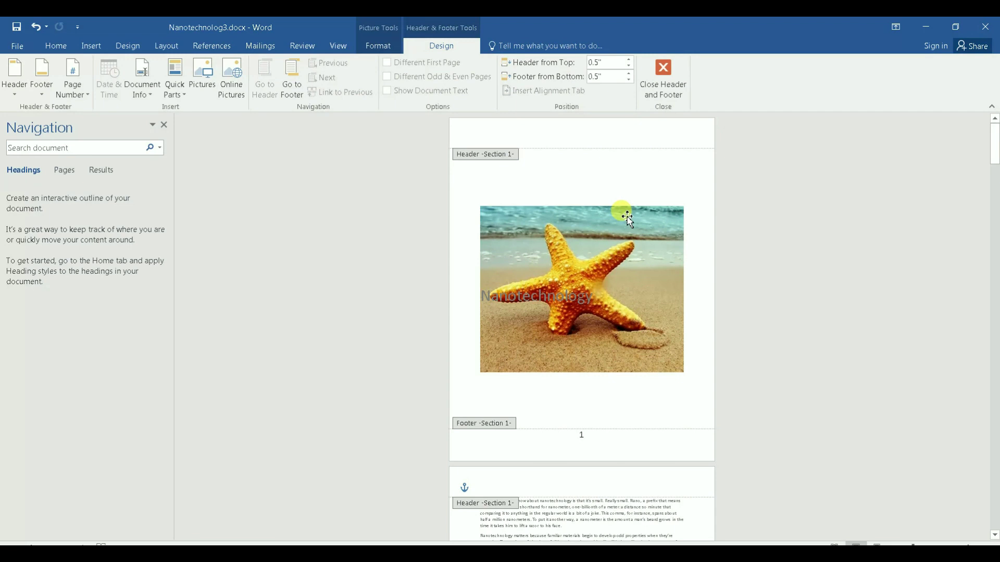
pyautogui.press('Delete')
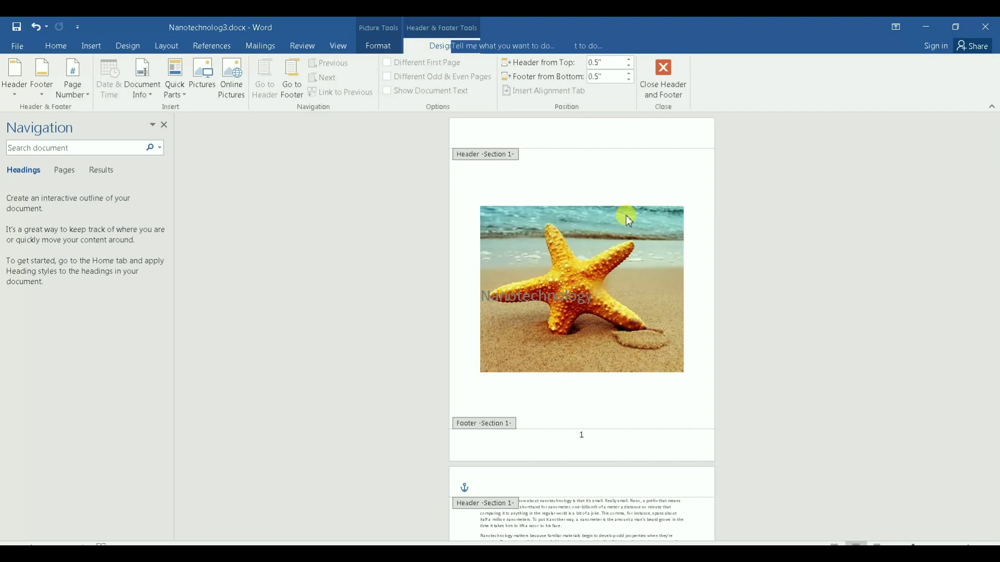
# - Delete the starfish watermark from the section 3 header and close header editing
pyautogui.moveTo(994, 150); pyautogui.dragTo(986, 423)
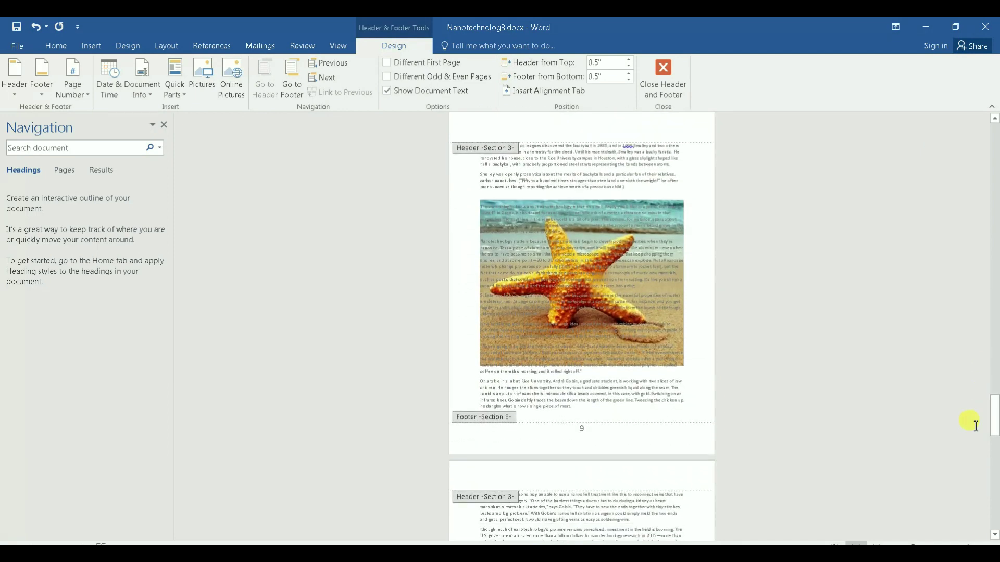
pyautogui.click(668, 252)
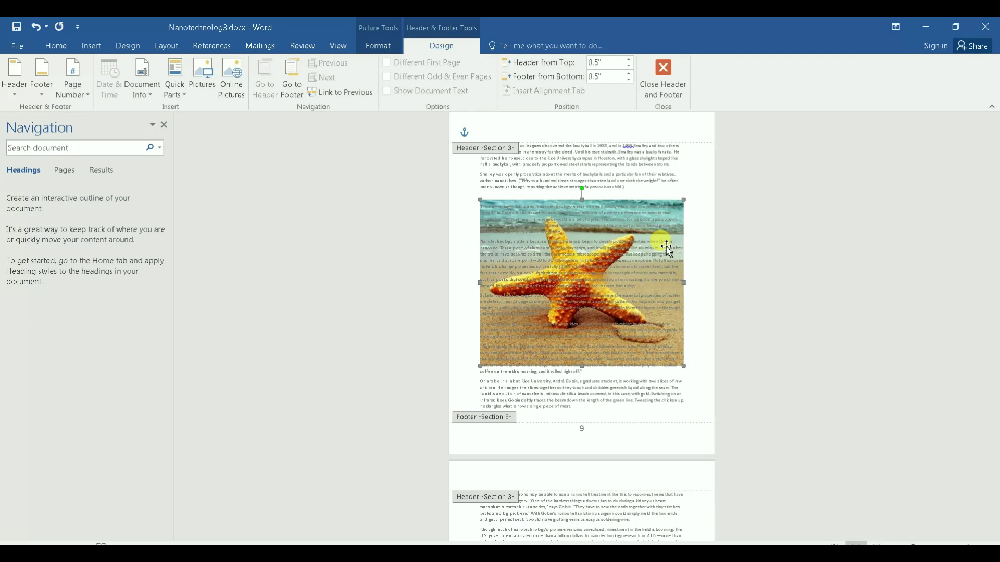
pyautogui.press('Delete')
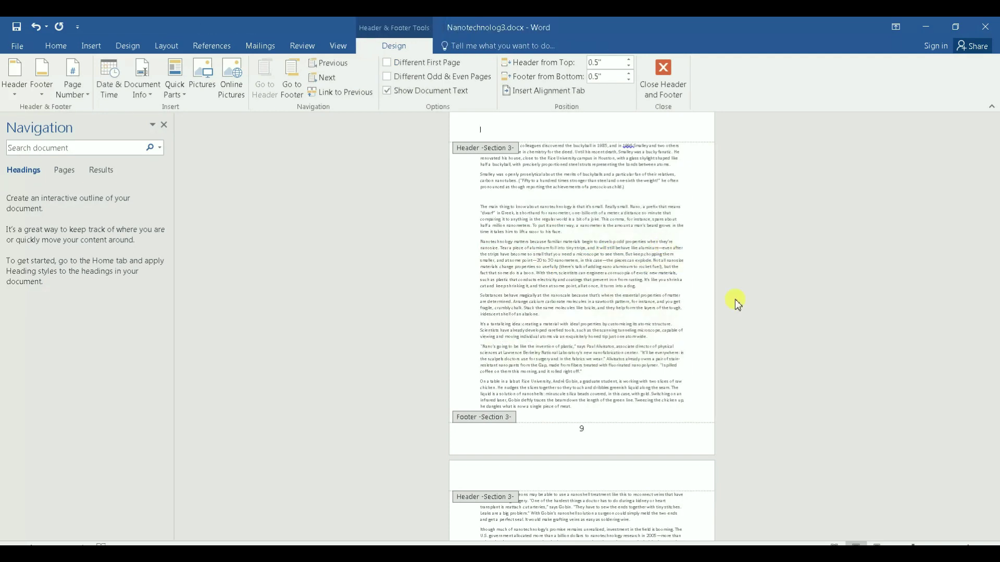
pyautogui.moveTo(995, 408); pyautogui.dragTo(994, 421)
pyautogui.press('Escape')
# - Scroll back to page 7 in section 2 to see the starfish watermark behind its text
pyautogui.scroll(-8, 637, 325)
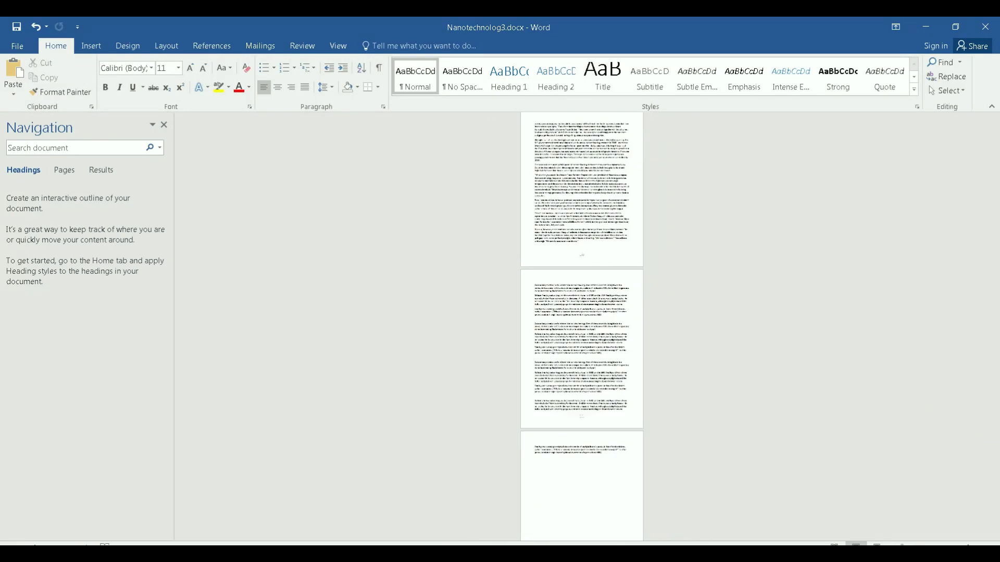
pyautogui.scroll(1, 988, 388)
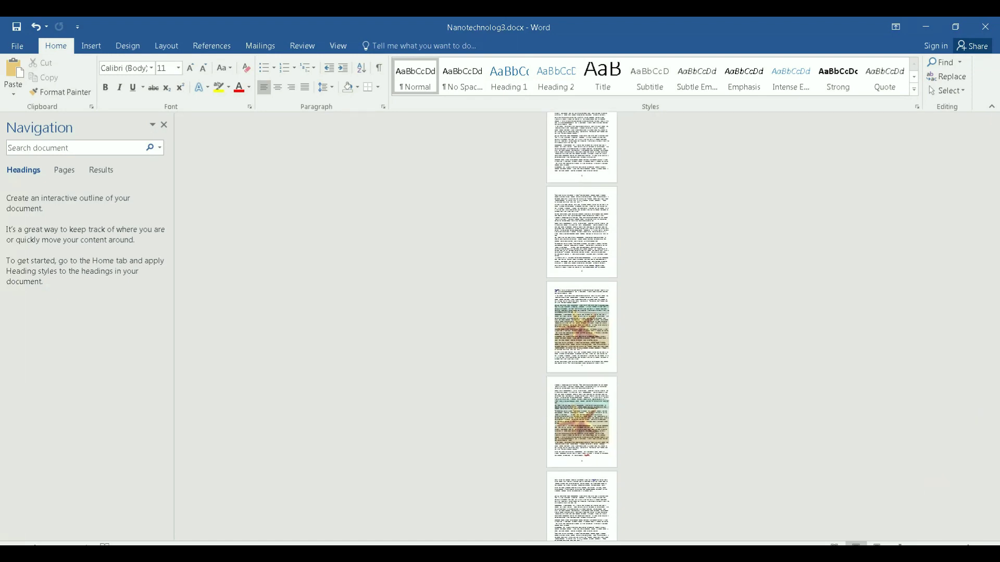
pyautogui.scroll(8, 942, 509)
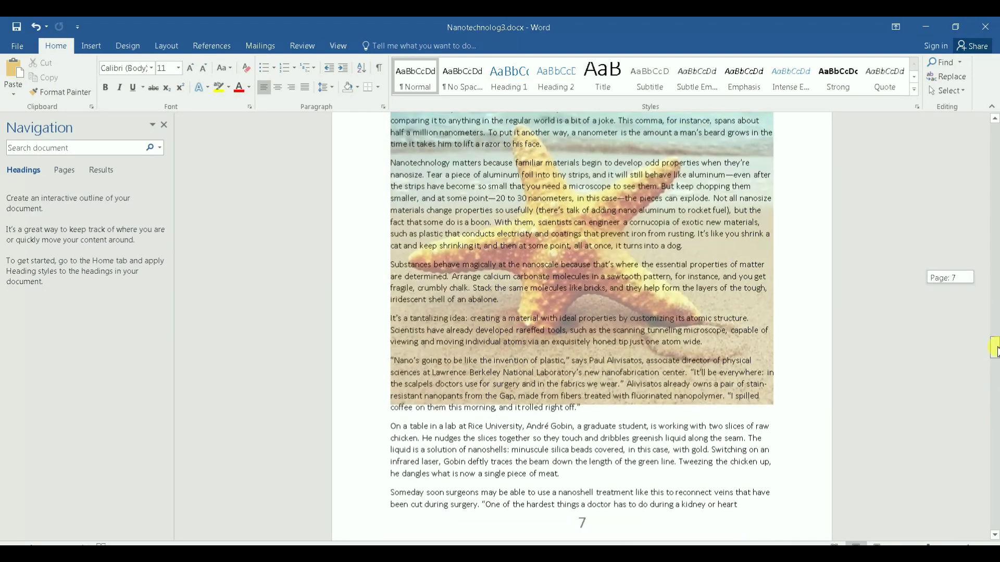